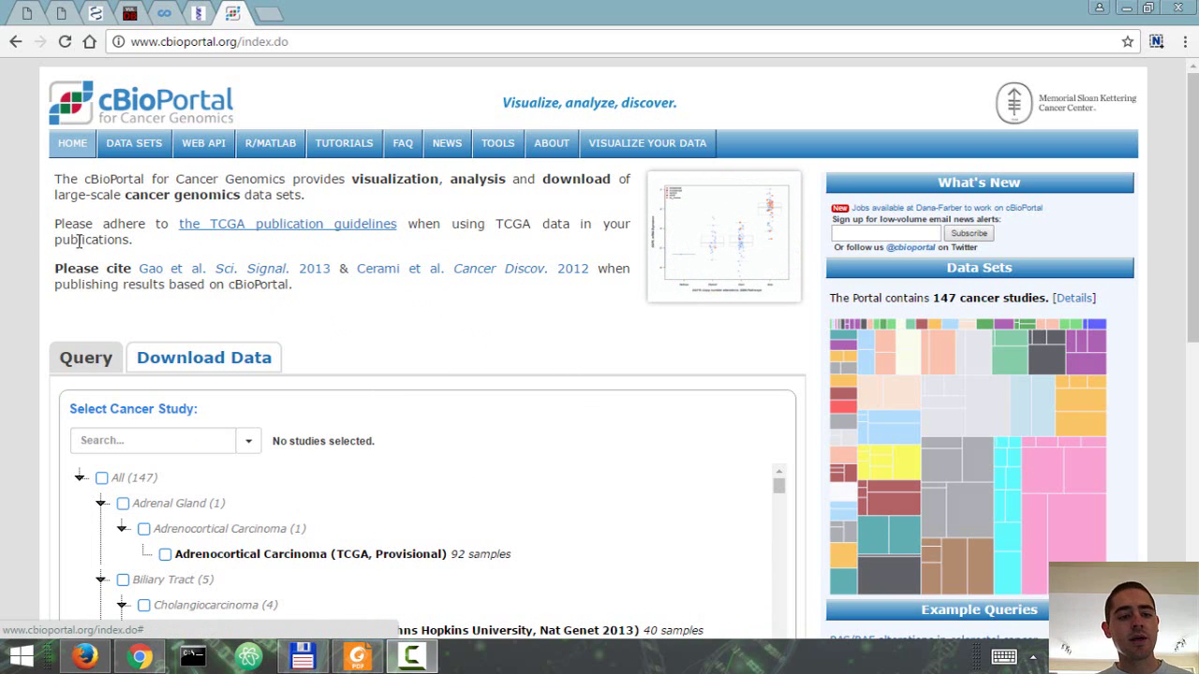
Browse the list of available cancer studies
left_click(146, 439)
scroll(30, 362, "down", 2)
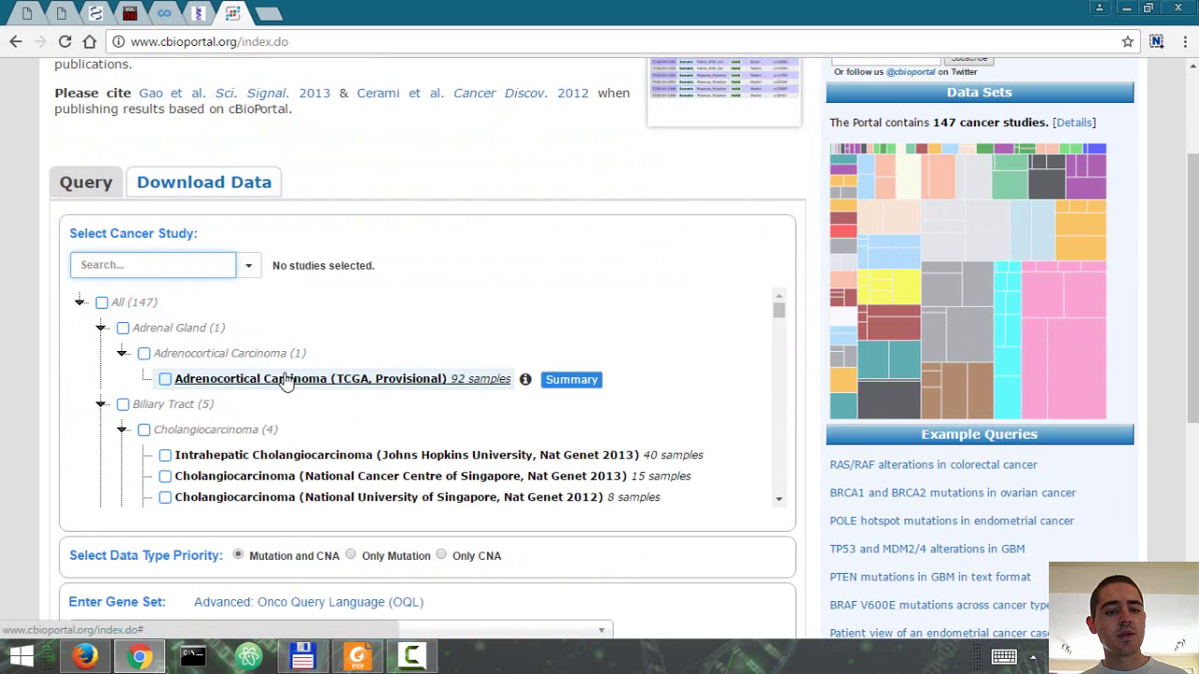
scroll(25, 321, "up", 2)
scroll(26, 324, "down", 1)
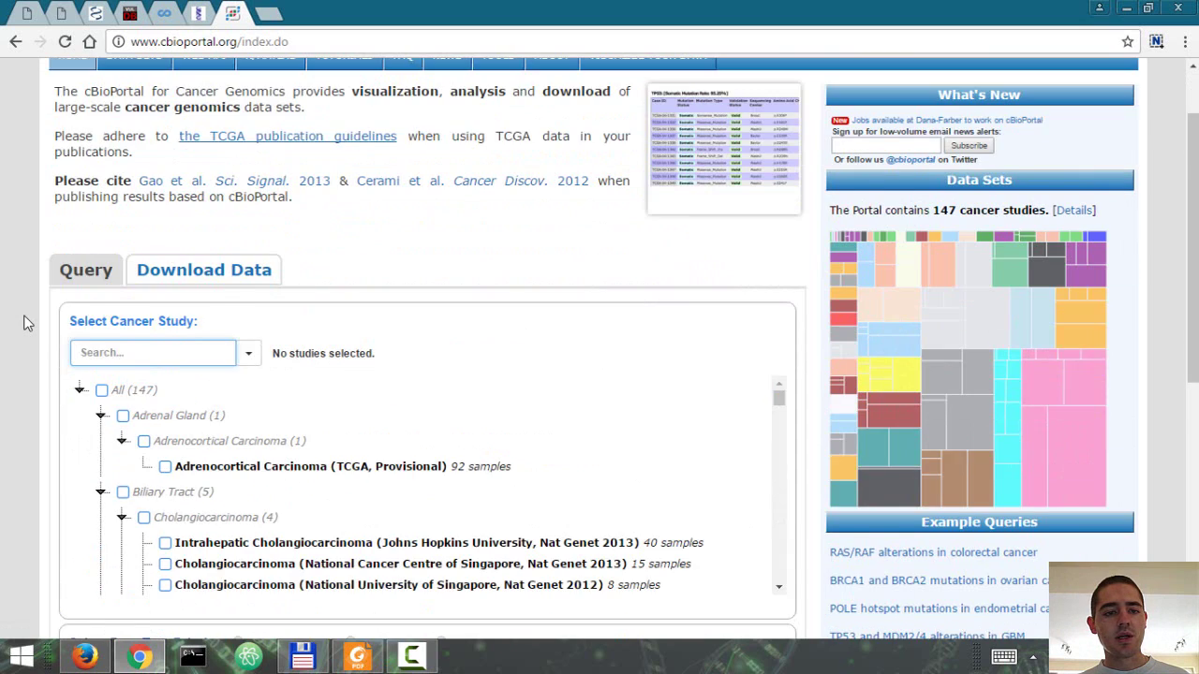
scroll(26, 323, "down", 1)
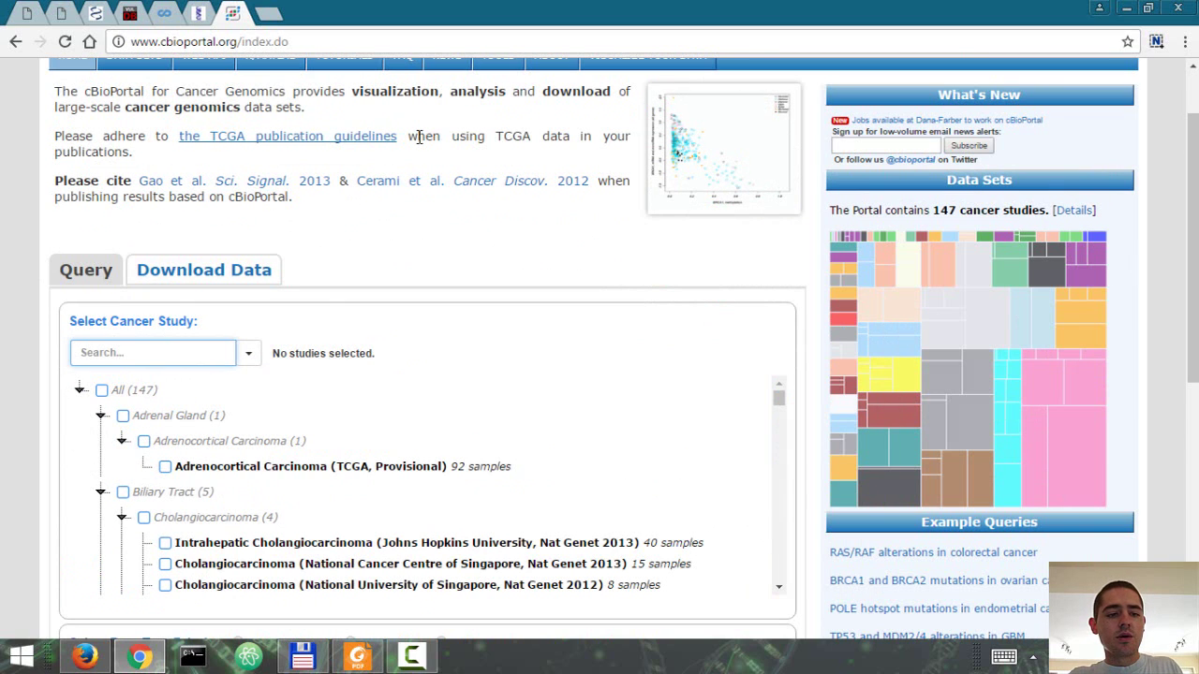
Search studies for 'breast' and select all nine breast cancer studies
type("breast")
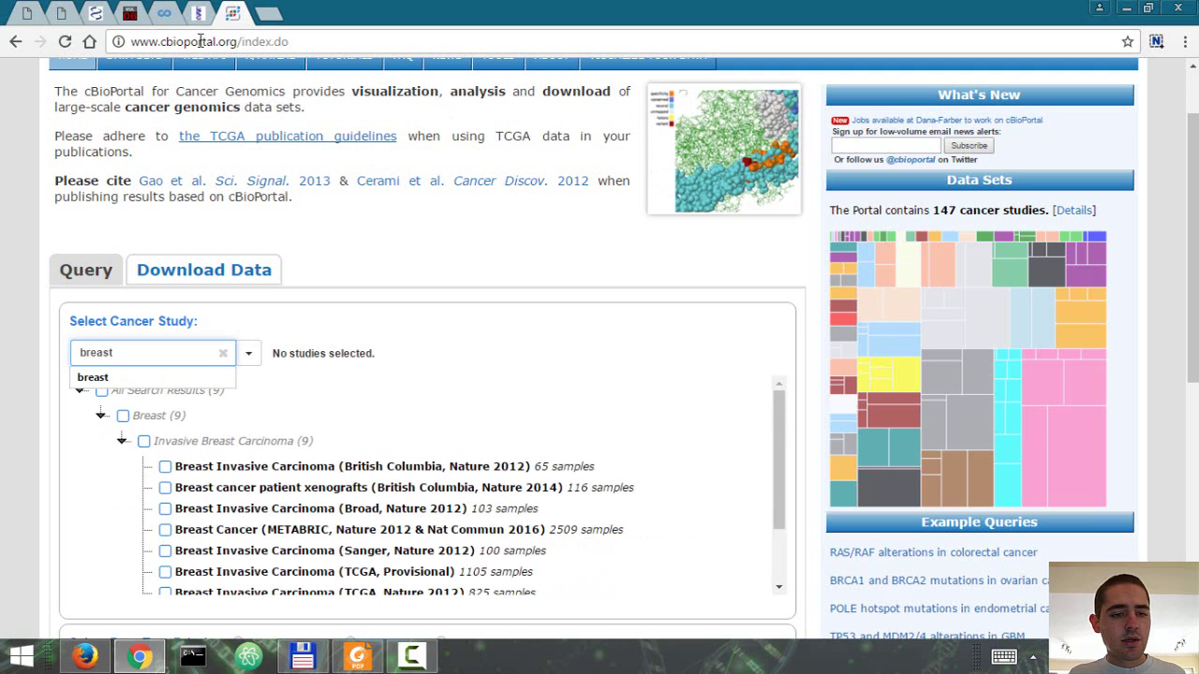
left_click(9, 349)
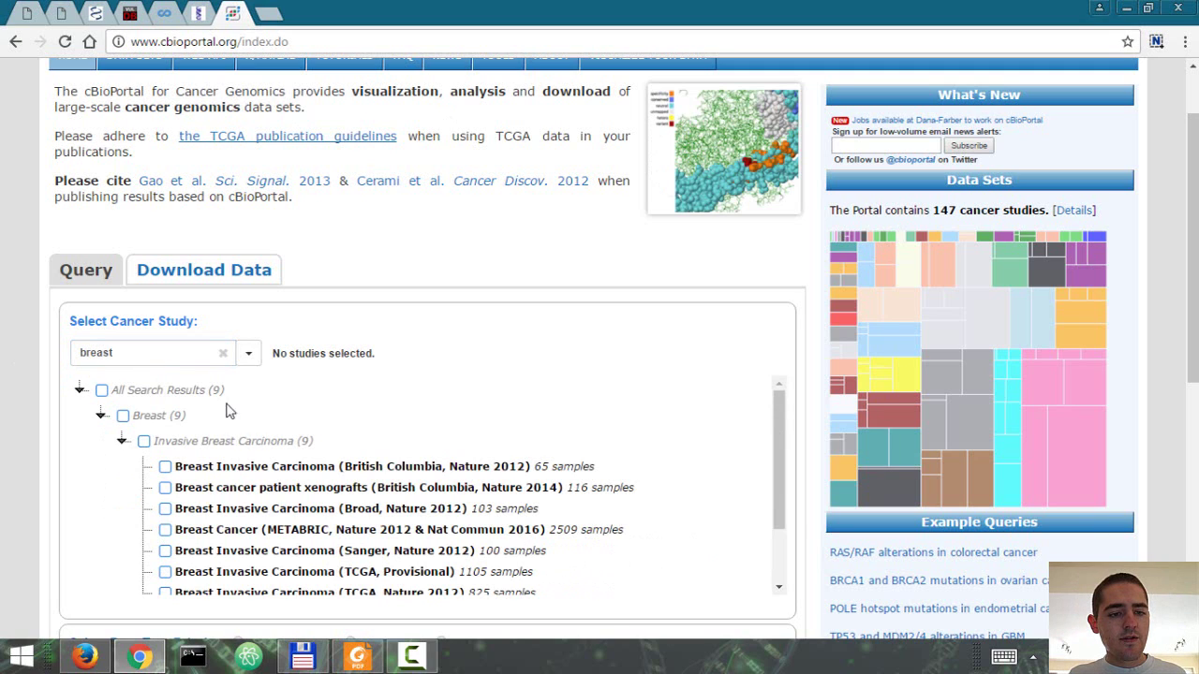
mouse_move(232, 401)
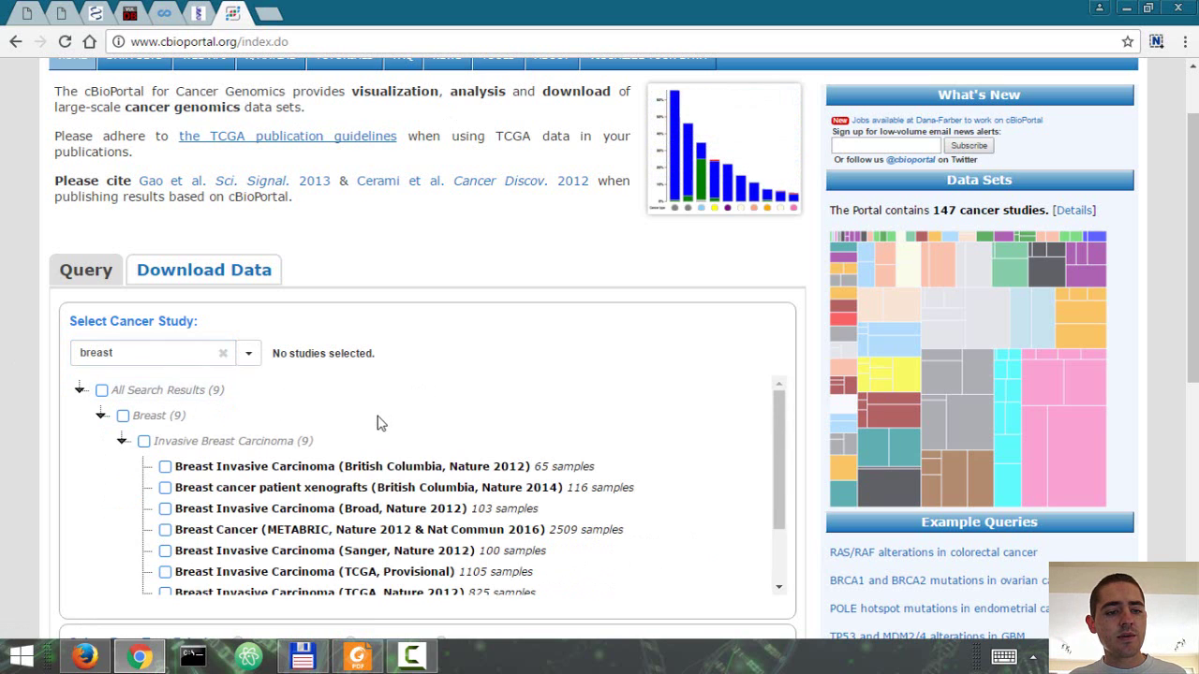
scroll(369, 422, "down", 3)
scroll(369, 423, "up", 3)
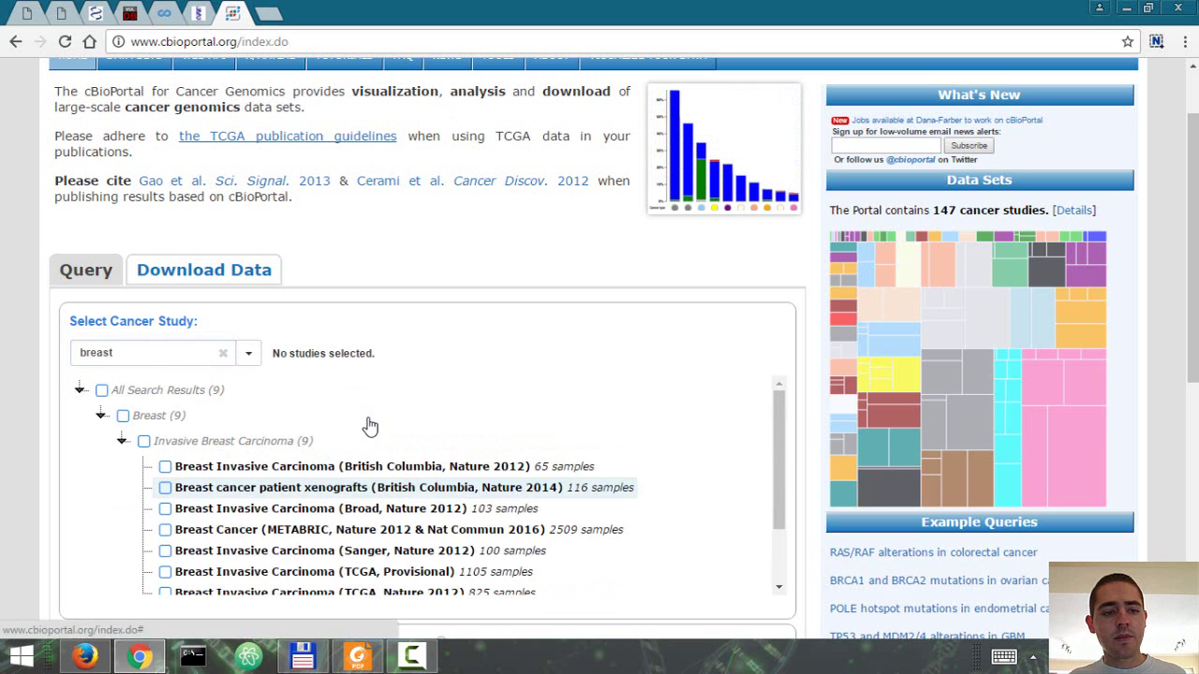
left_click(123, 415)
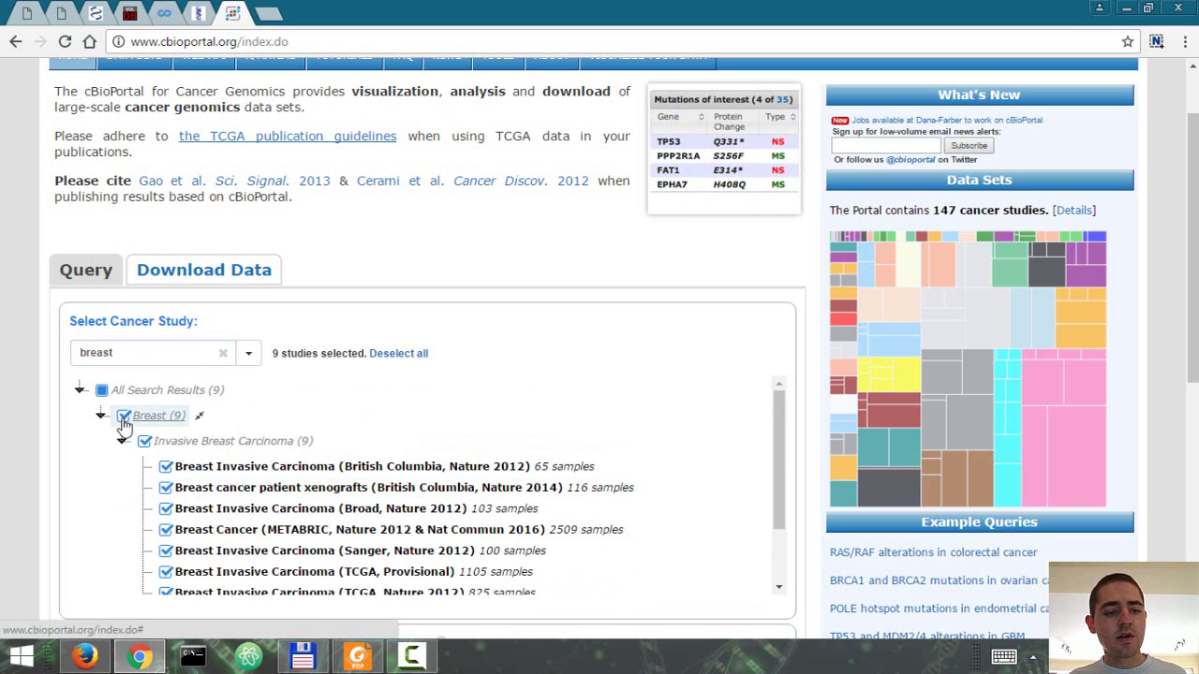
scroll(3, 354, "down", 3)
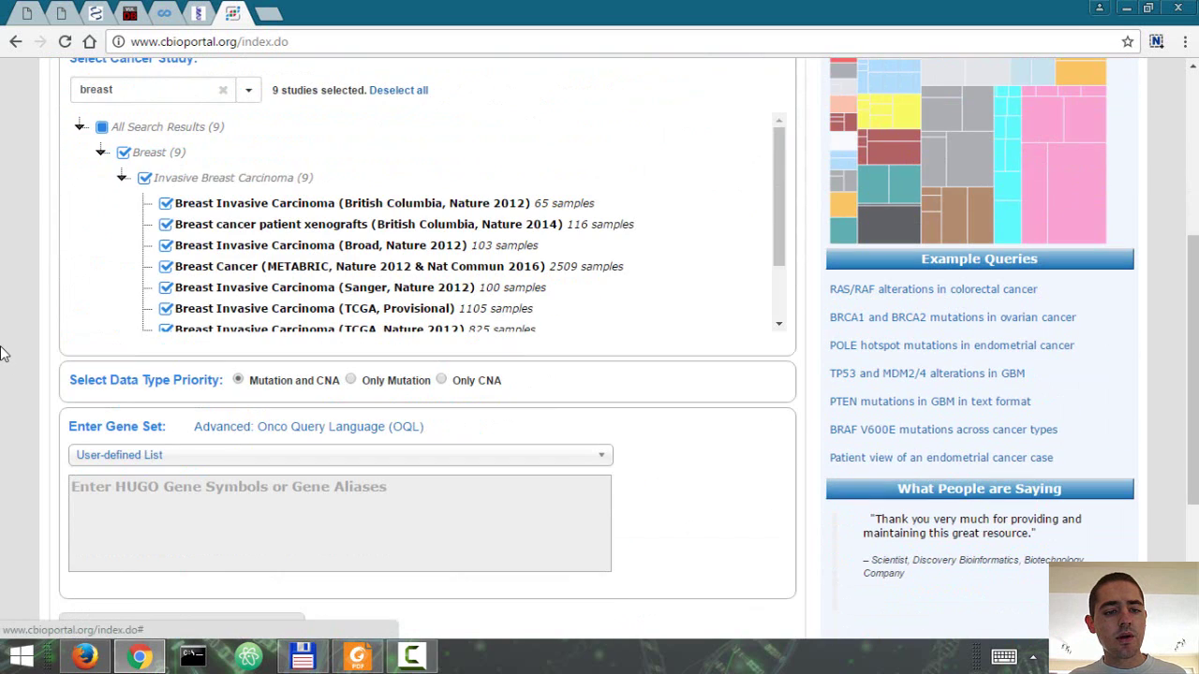
left_click_drag(71, 382, 197, 380)
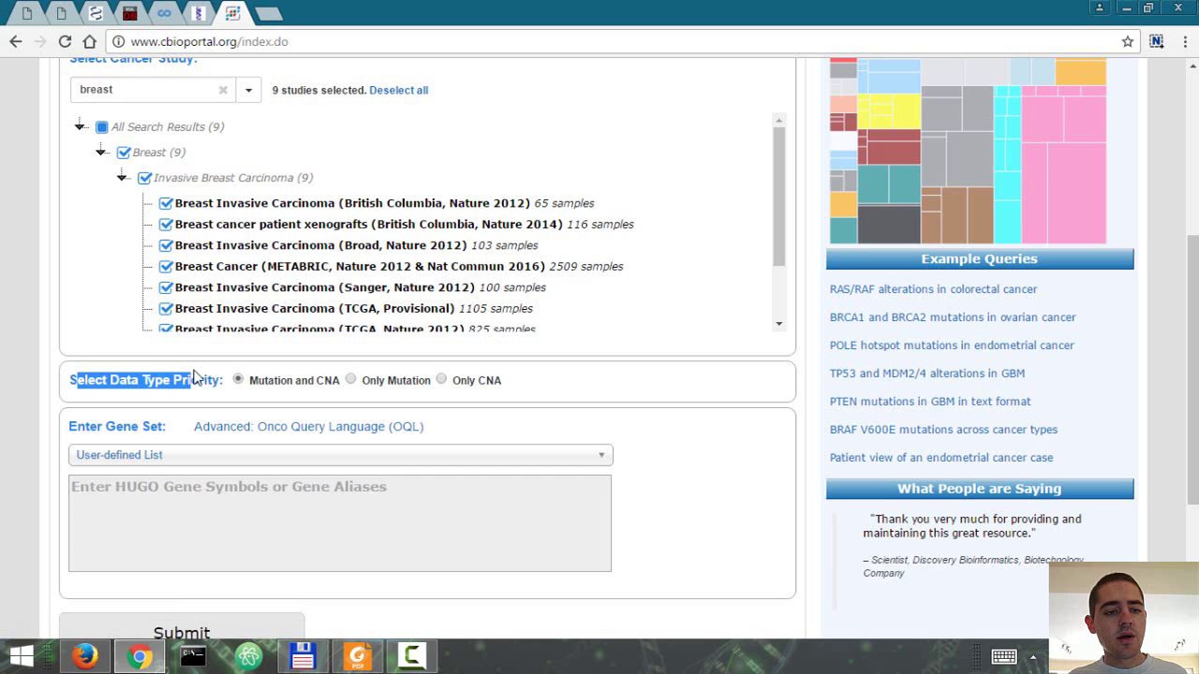
left_click(279, 391)
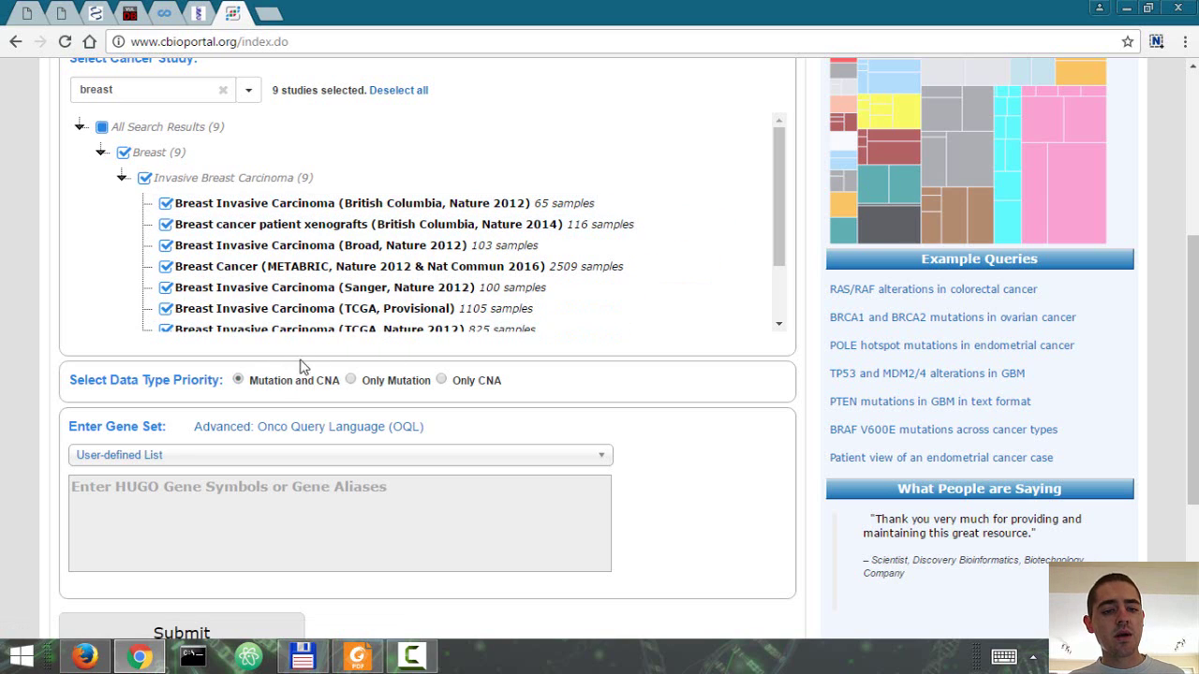
Enter TP53 as the gene to query
left_click(110, 484)
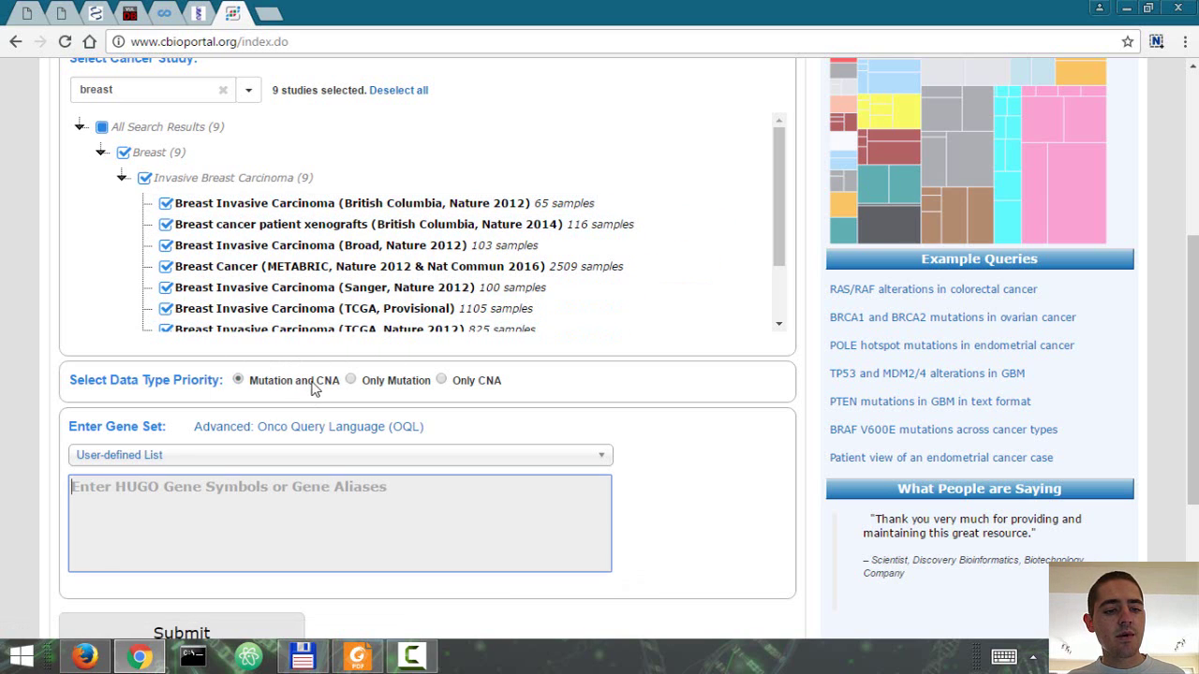
type("TP")
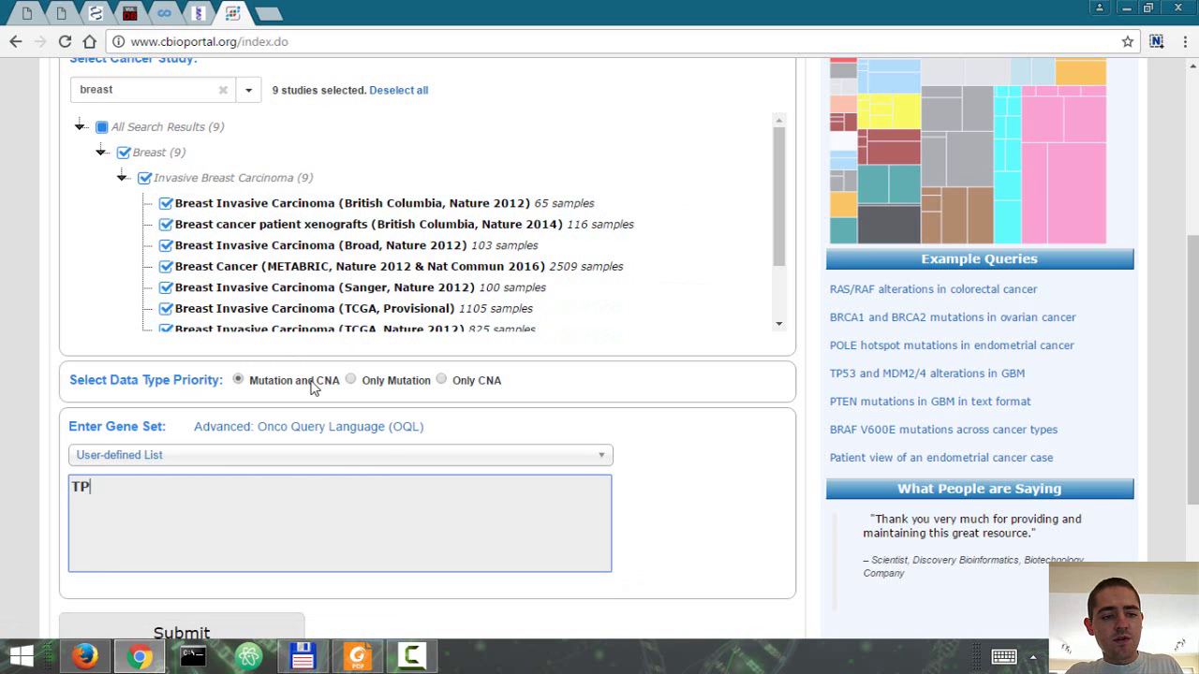
type("53")
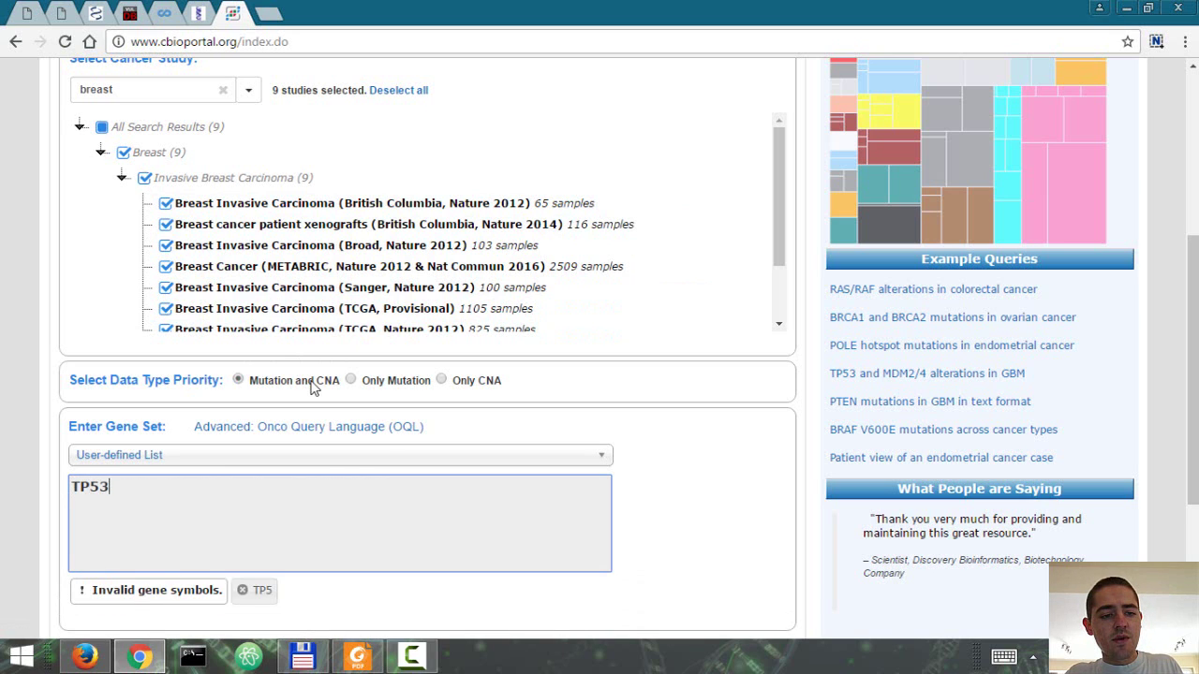
scroll(31, 484, "down", 1)
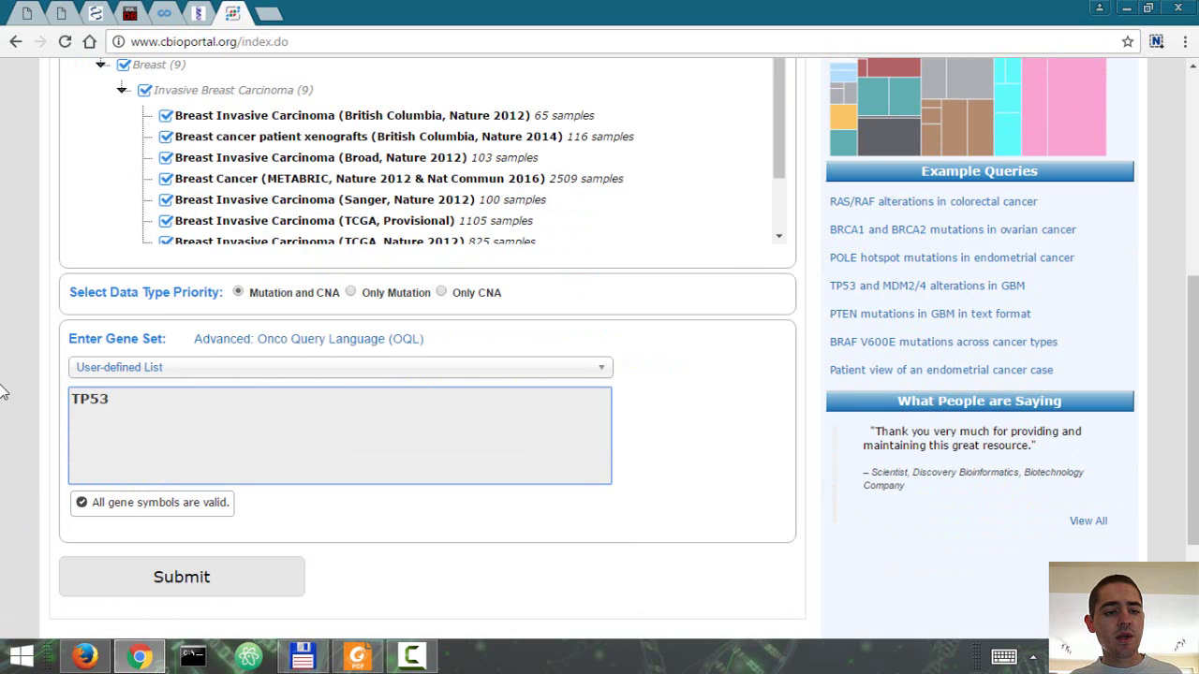
scroll(3, 391, "down", 1)
scroll(3, 377, "up", 1)
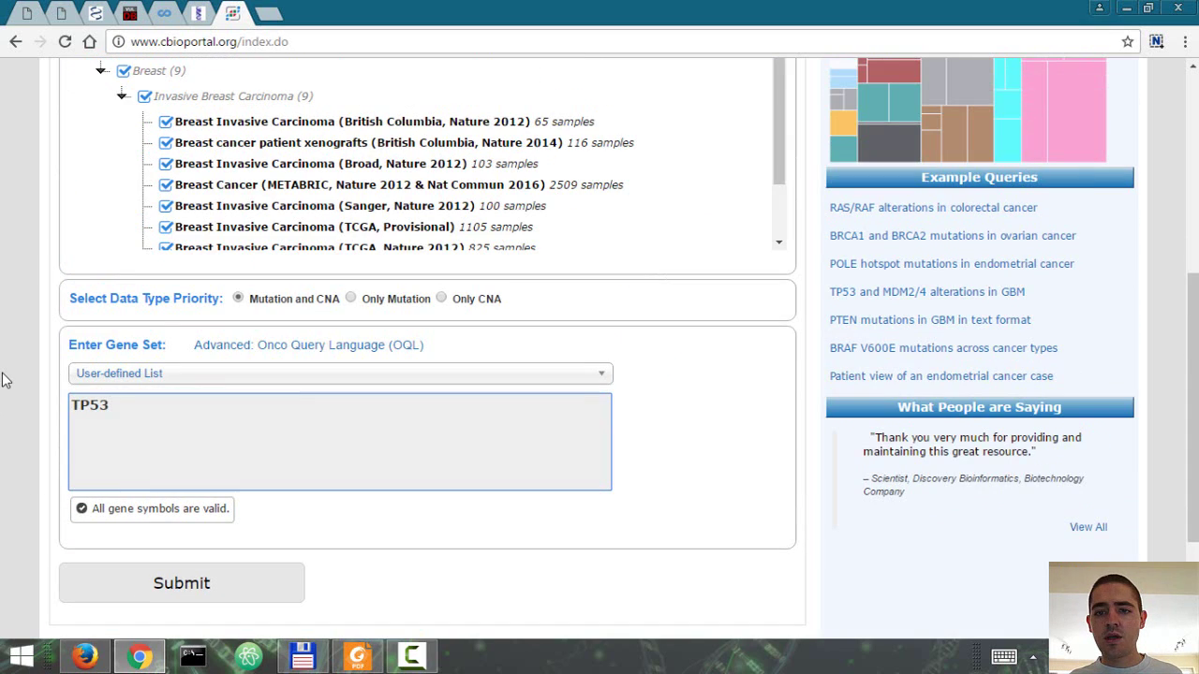
scroll(3, 378, "down", 2)
Submit the TP53 query across the nine breast cancer studies
left_click(158, 412)
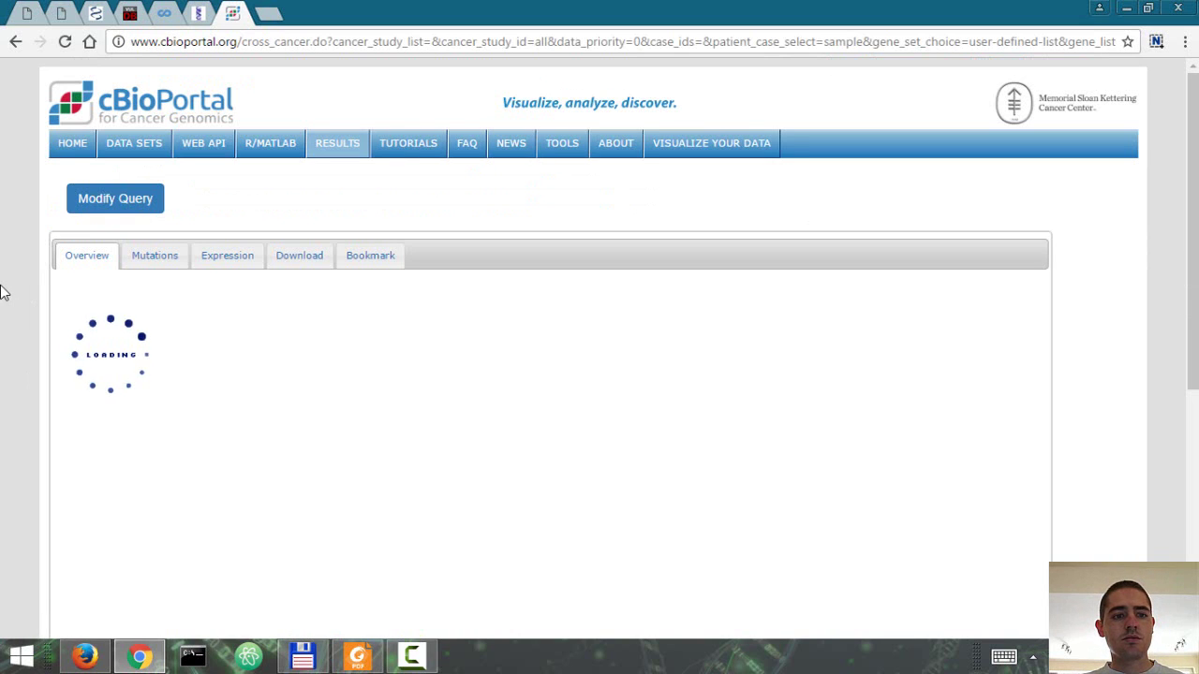
scroll(3, 293, "down", 1)
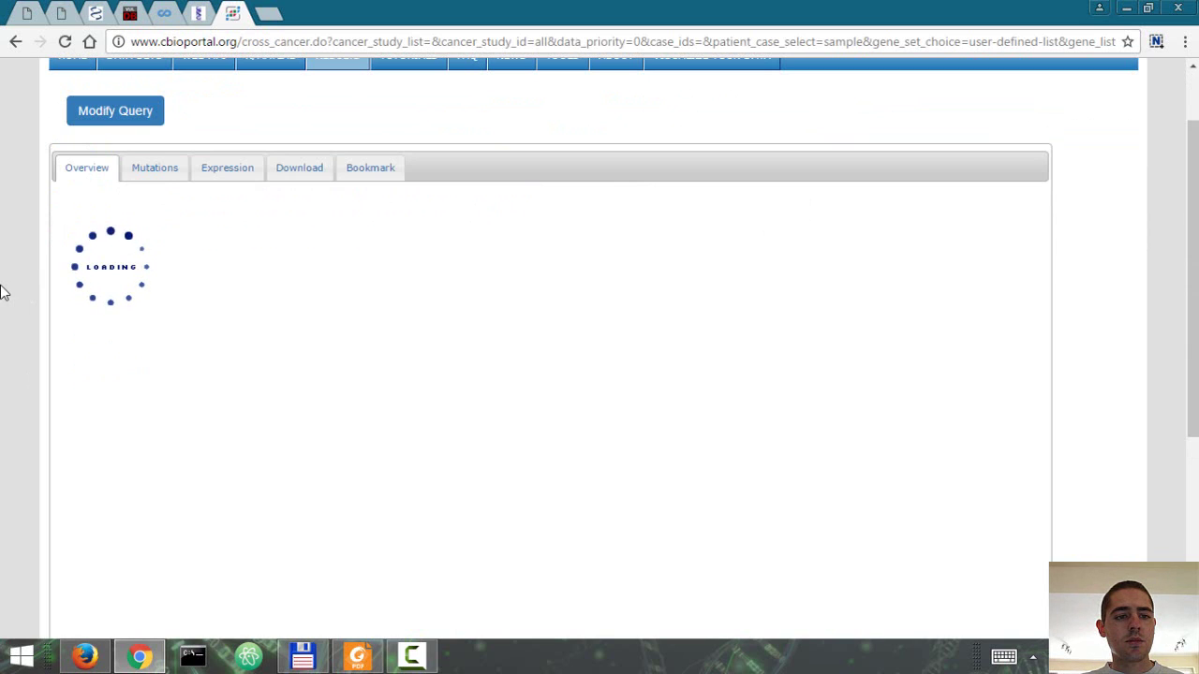
scroll(3, 293, "down", 1)
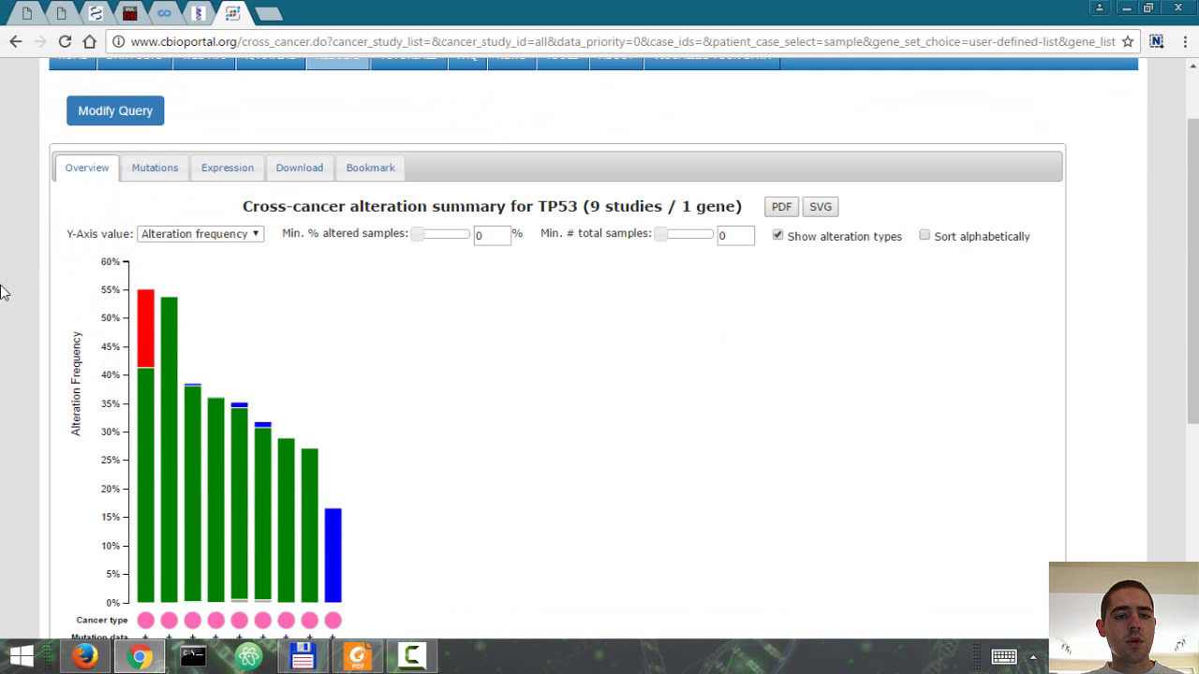
scroll(3, 293, "down", 1)
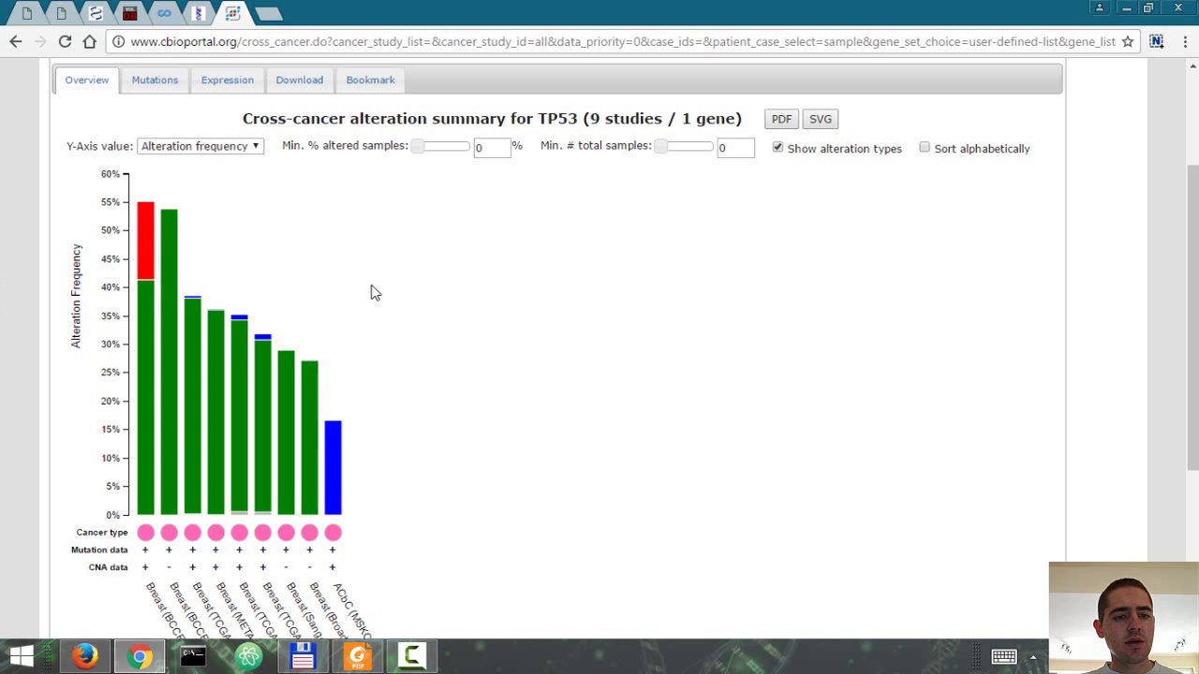
Inspect the TP53 alteration frequency bars in the cross-cancer summary chart
mouse_move(196, 321)
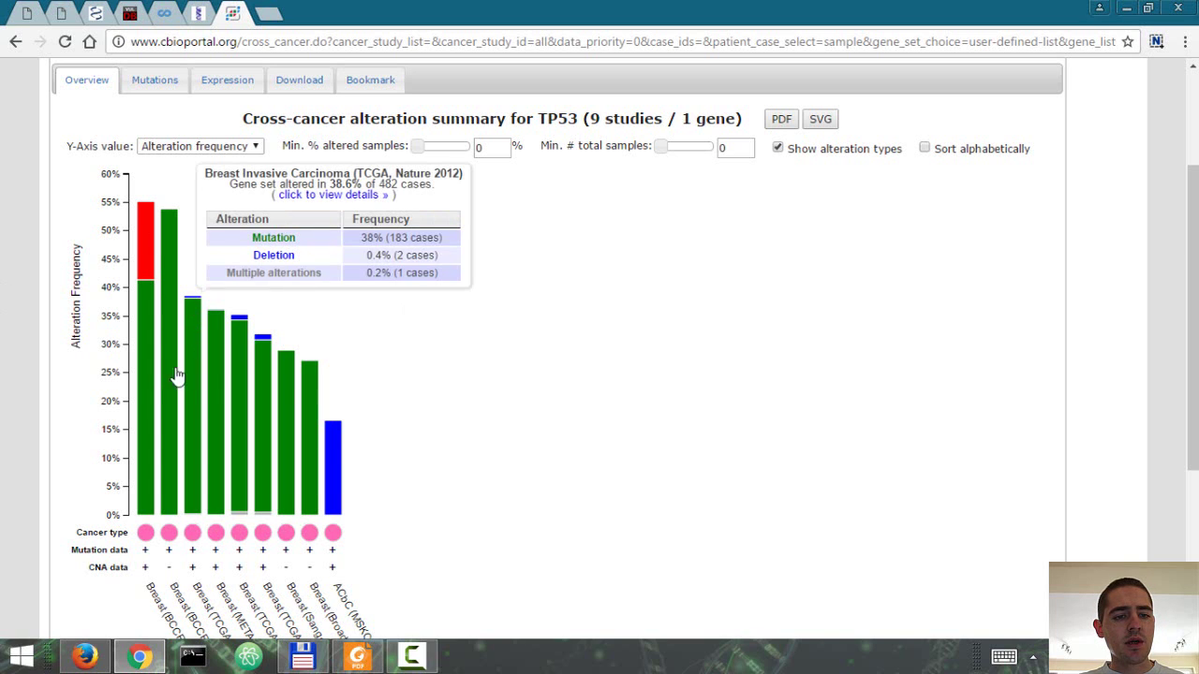
scroll(609, 412, "down", 2)
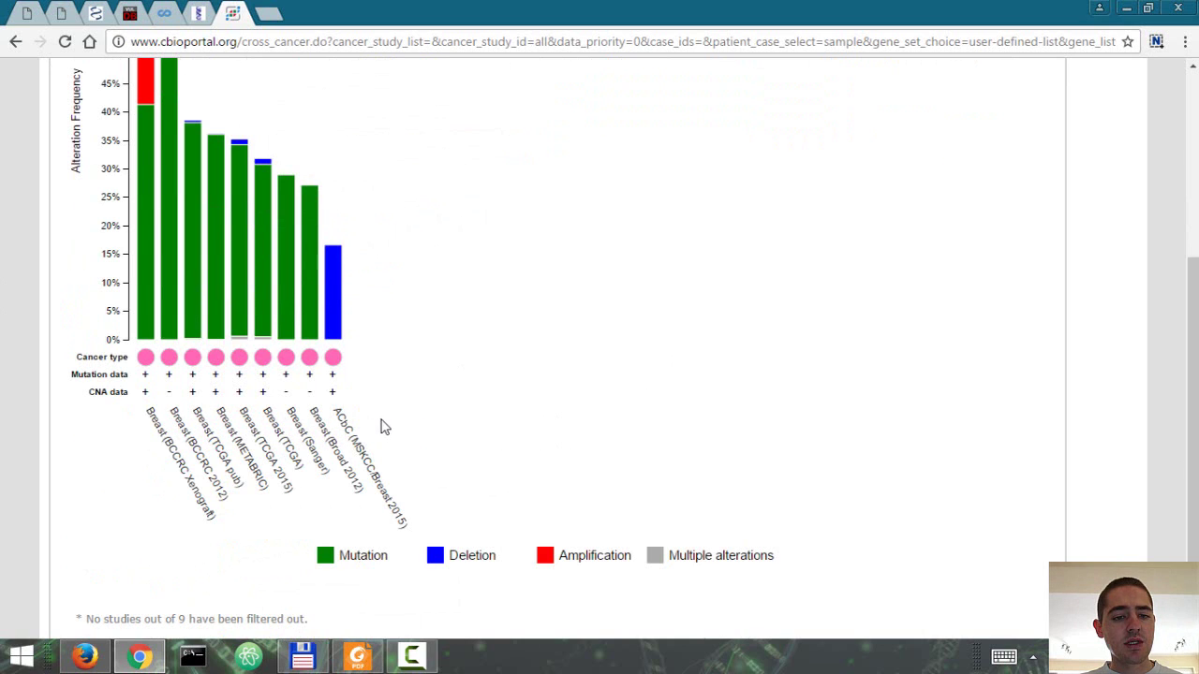
scroll(403, 426, "up", 1)
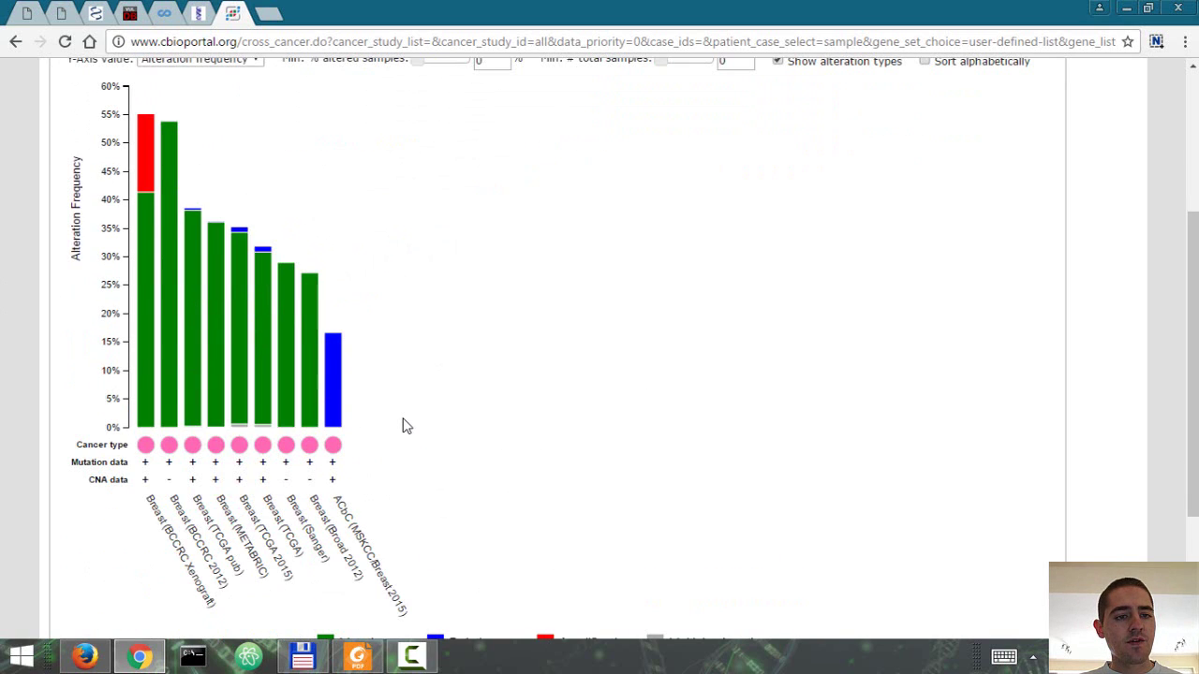
mouse_move(147, 328)
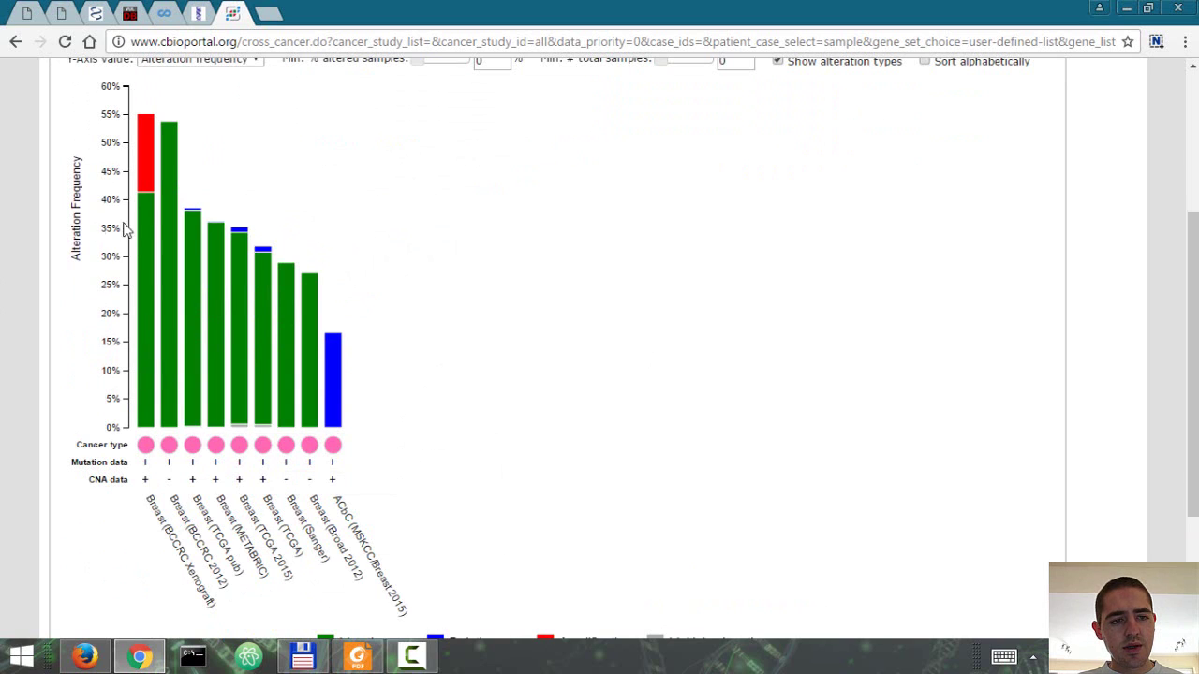
mouse_move(145, 244)
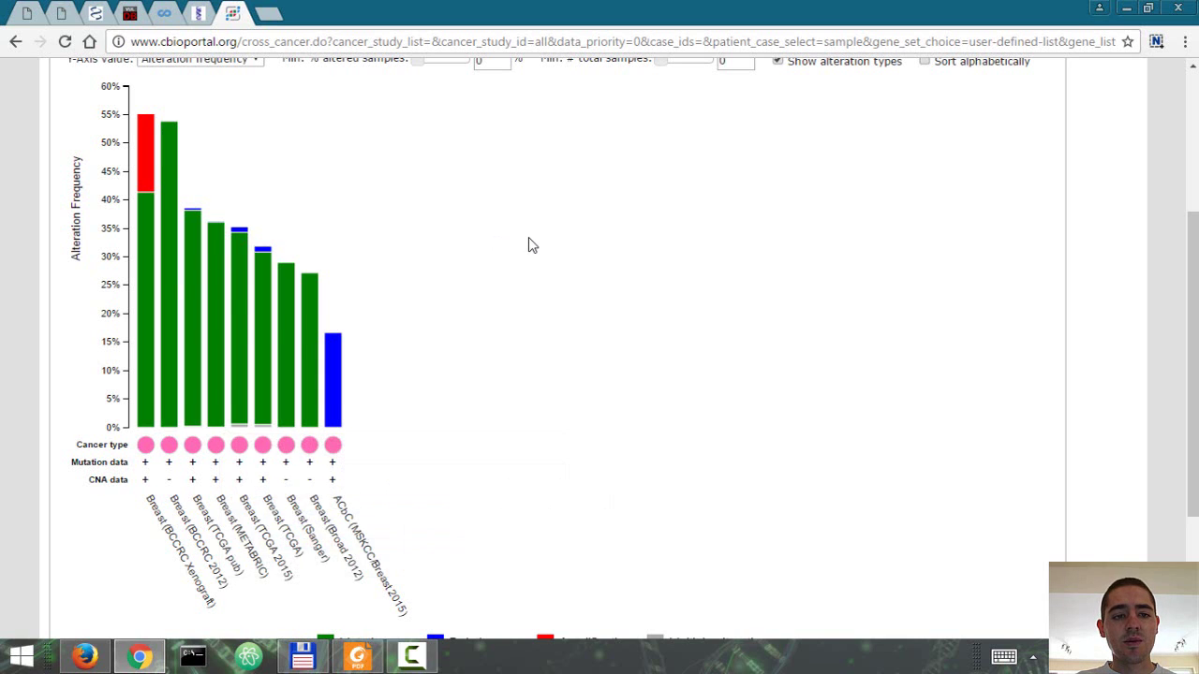
scroll(529, 245, "up", 2)
scroll(529, 245, "down", 4)
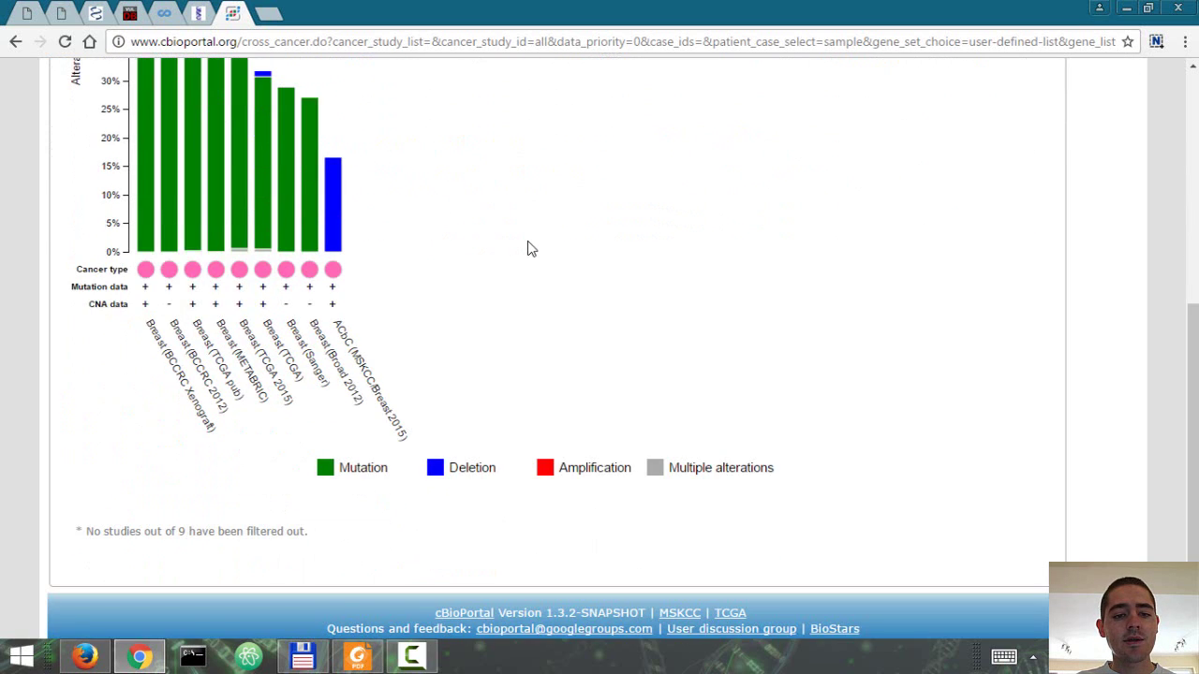
scroll(528, 249, "up", 3)
scroll(528, 247, "up", 2)
scroll(527, 246, "down", 2)
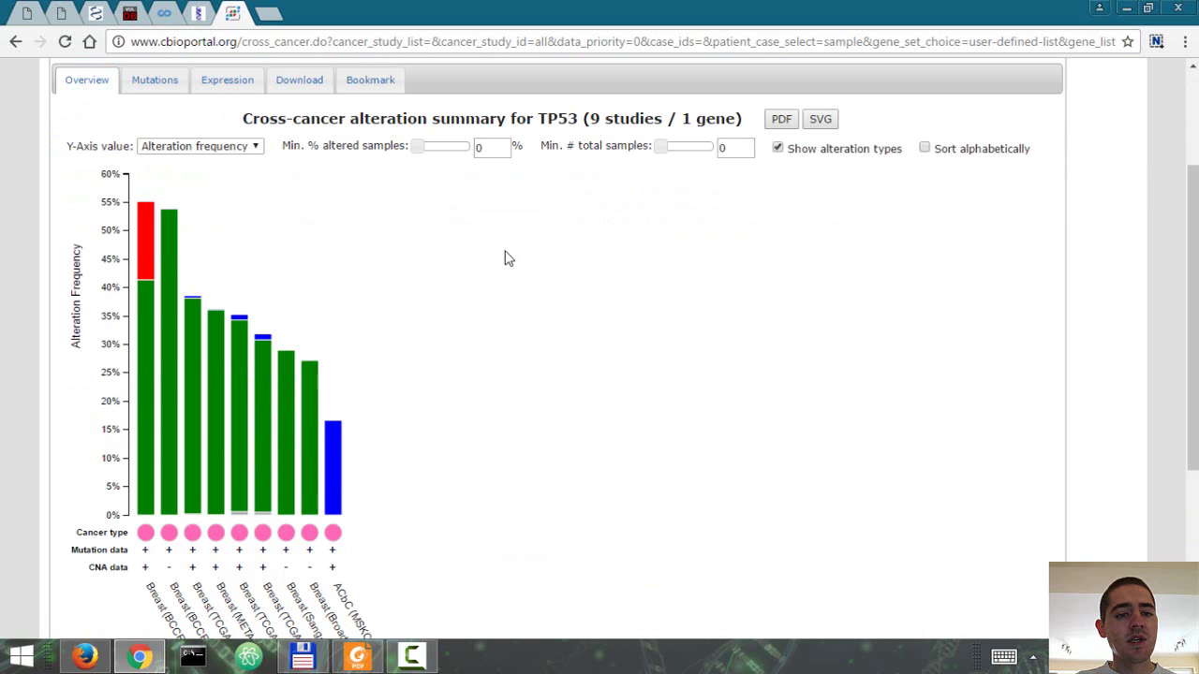
Chart absolute counts on the y-axis and open METABRIC's TP53 results (746 of 2051 samples)
left_click(225, 150)
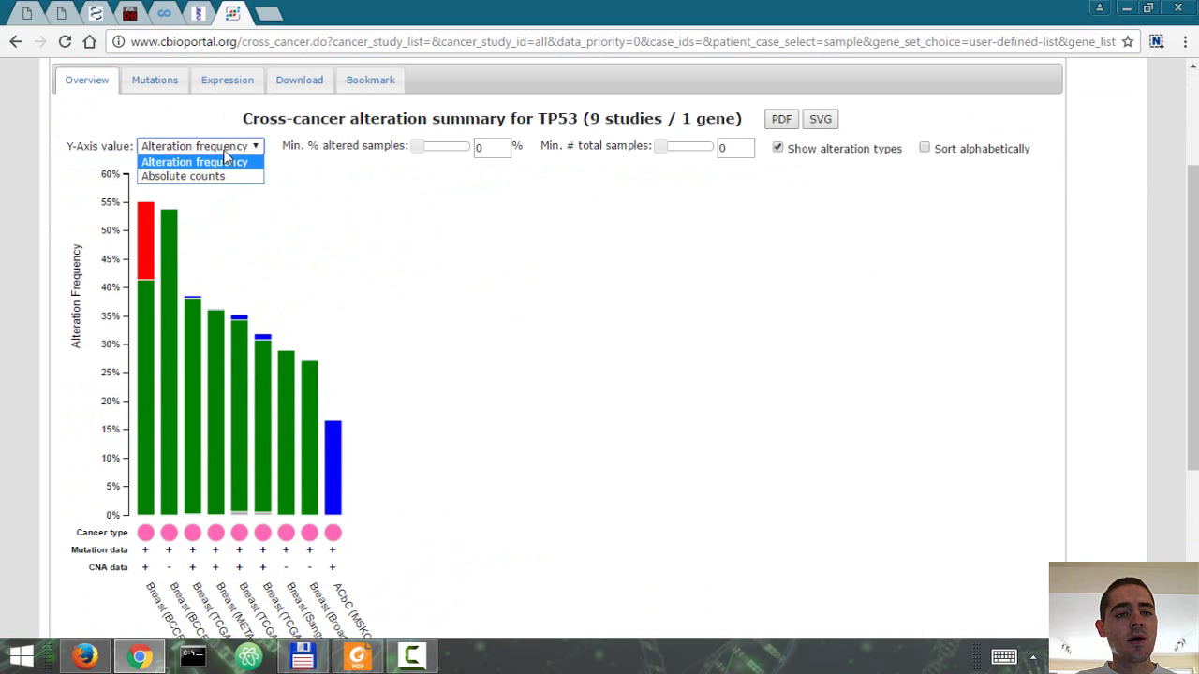
left_click(224, 177)
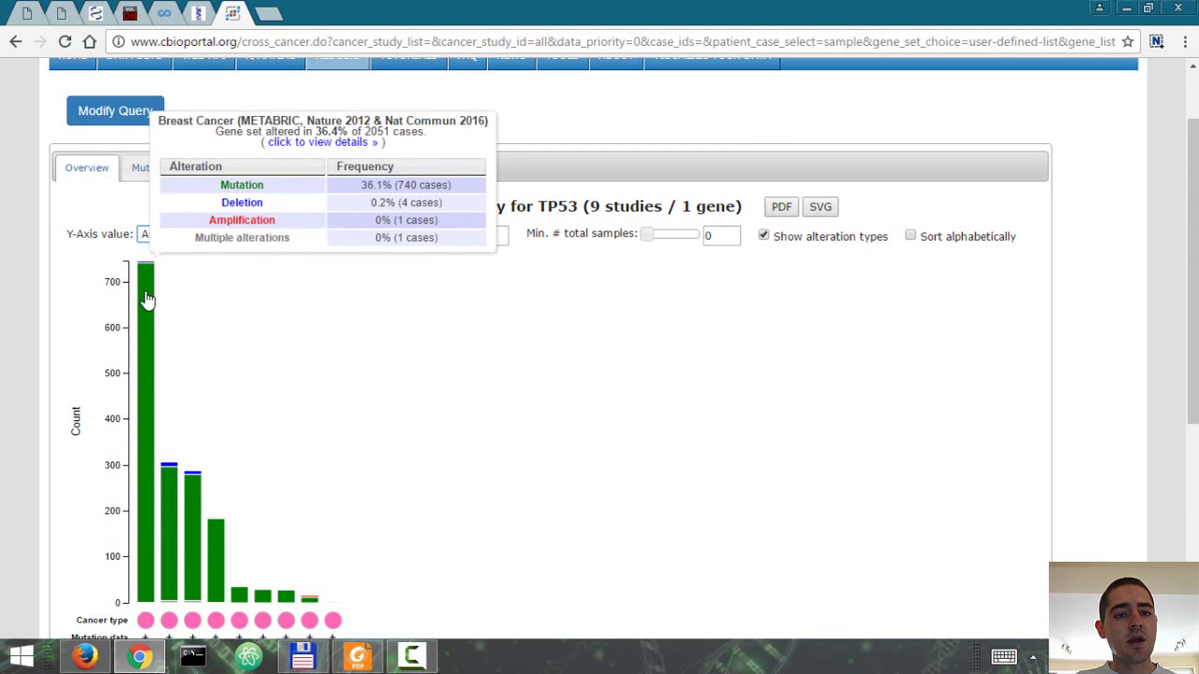
left_click(337, 152)
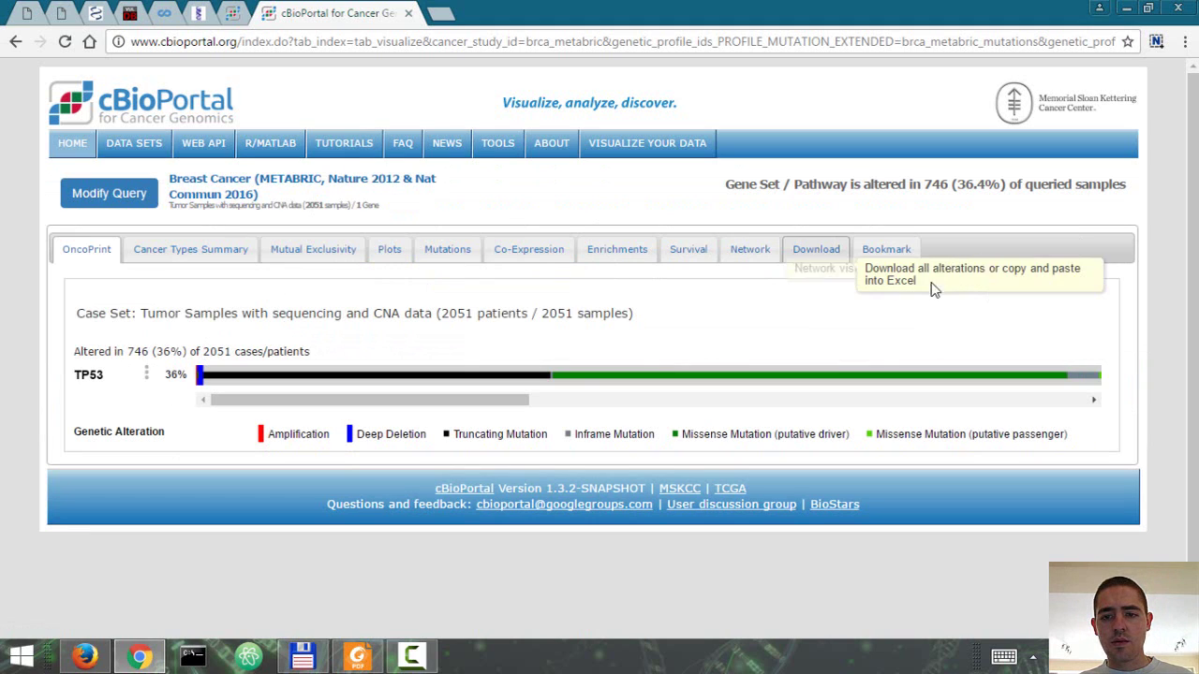
left_click(170, 259)
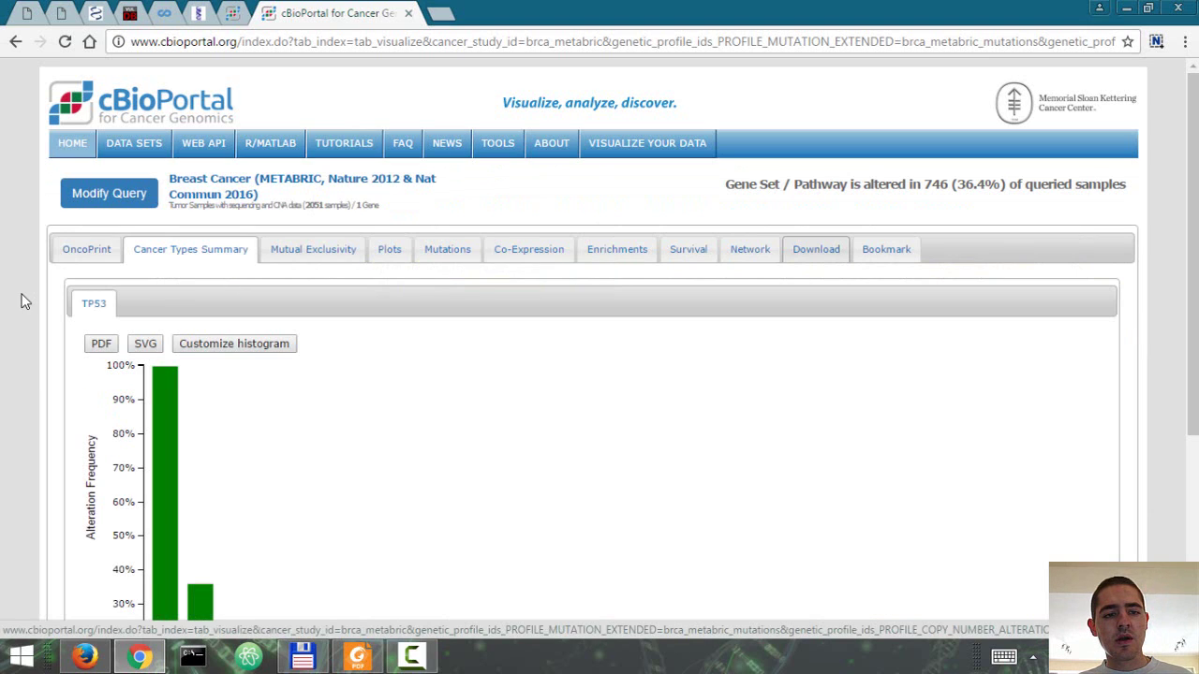
scroll(21, 300, "down", 3)
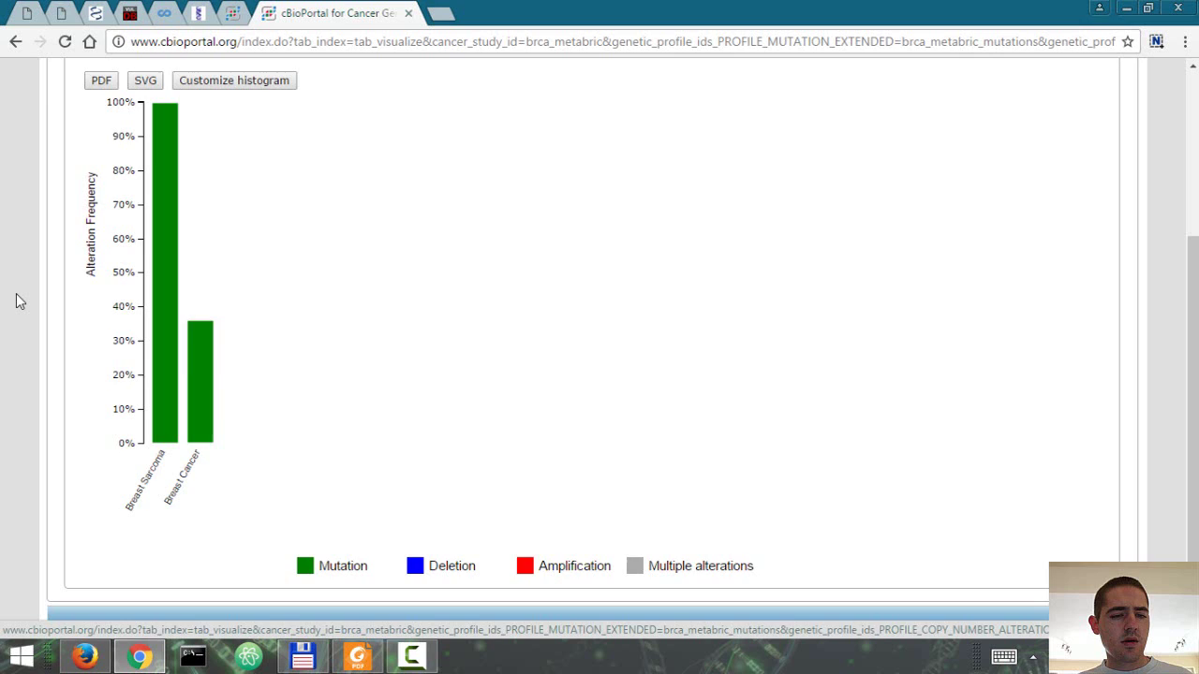
scroll(19, 299, "up", 2)
scroll(23, 301, "down", 2)
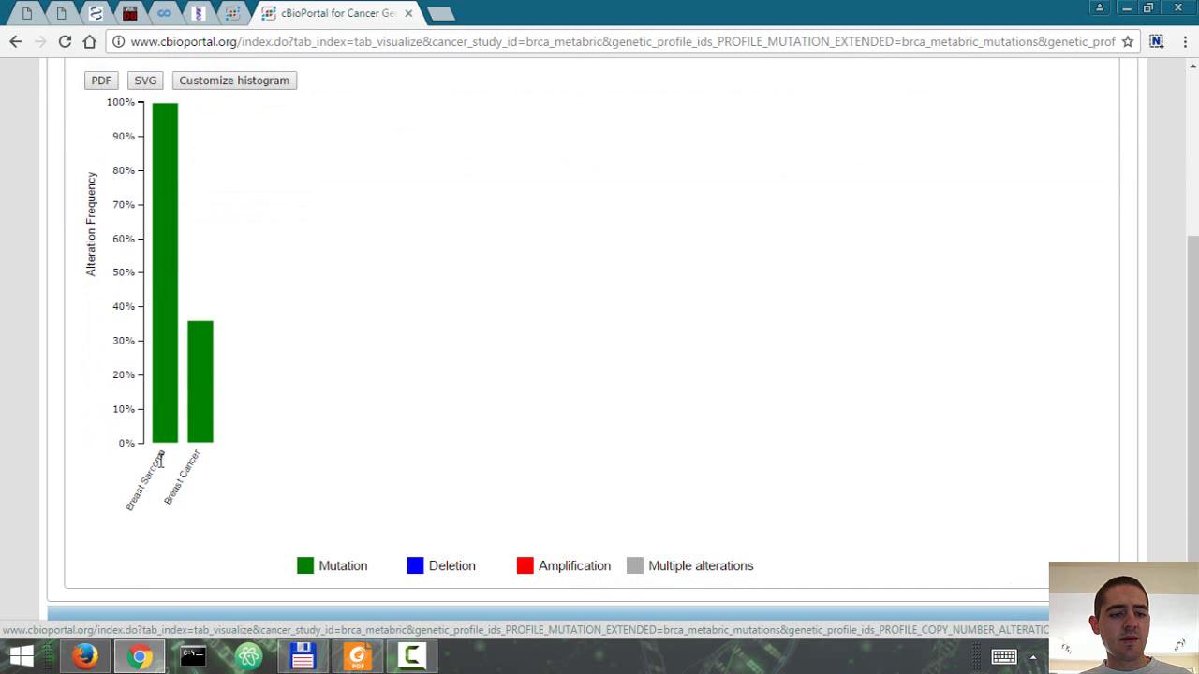
scroll(328, 455, "up", 1)
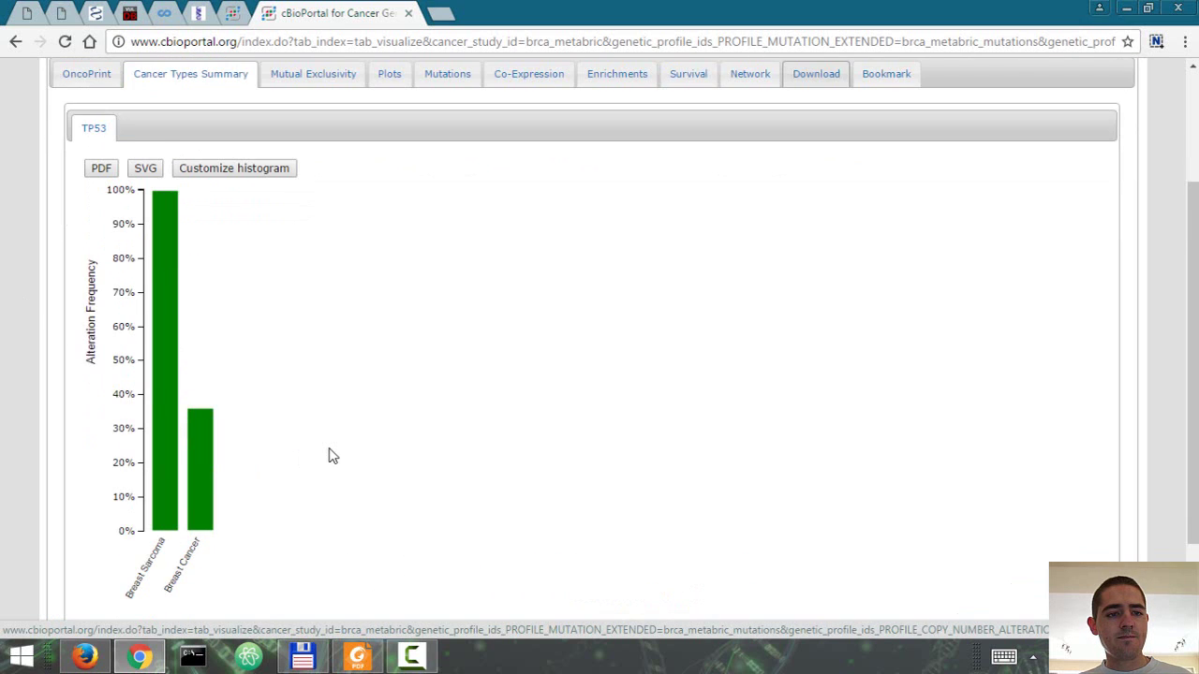
scroll(329, 455, "down", 1)
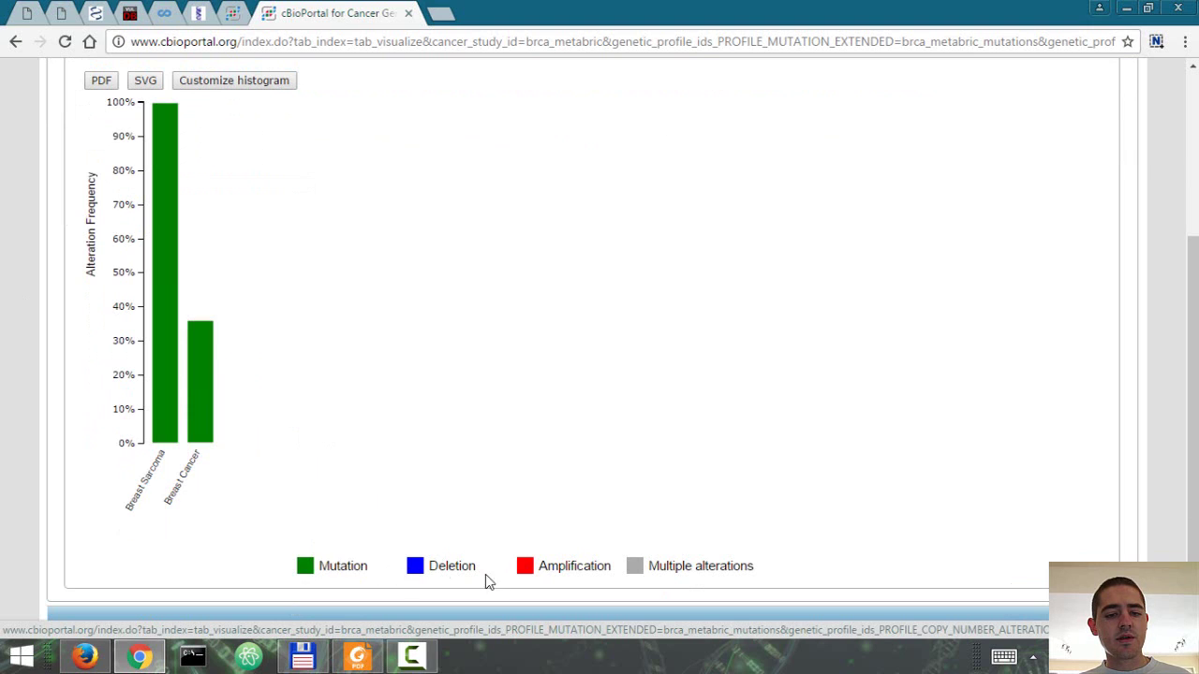
mouse_move(350, 565)
left_mouse_down()
mouse_move(243, 556)
mouse_move(362, 566)
left_mouse_up()
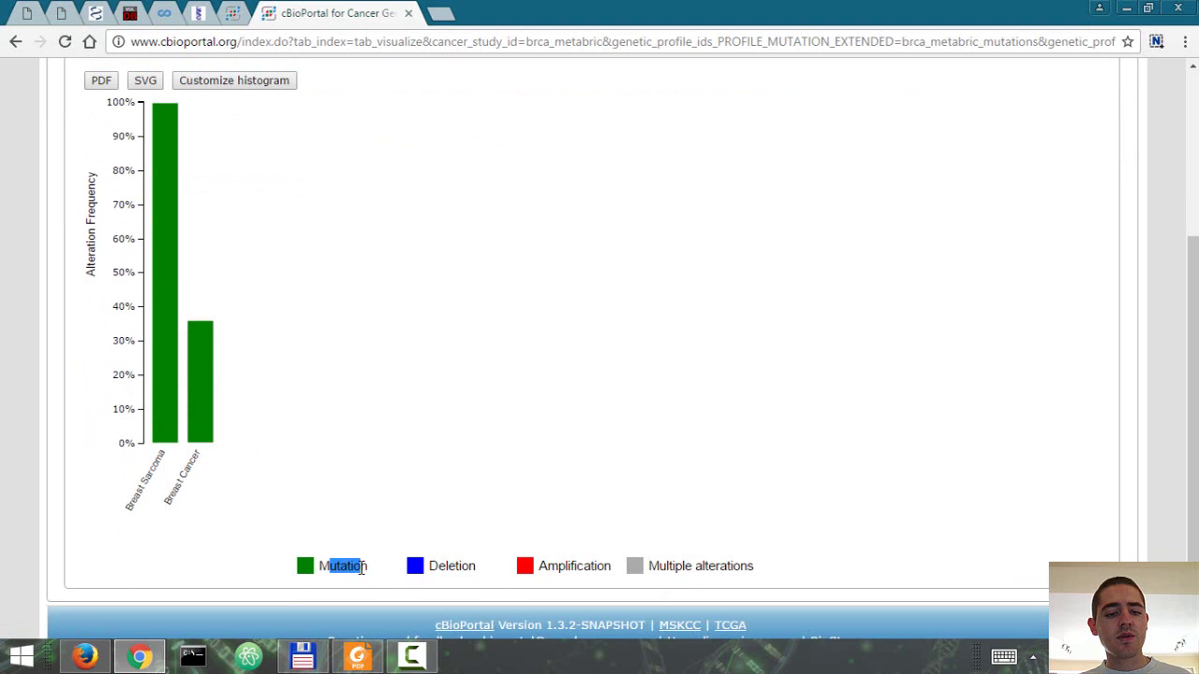
scroll(370, 337, "up", 3)
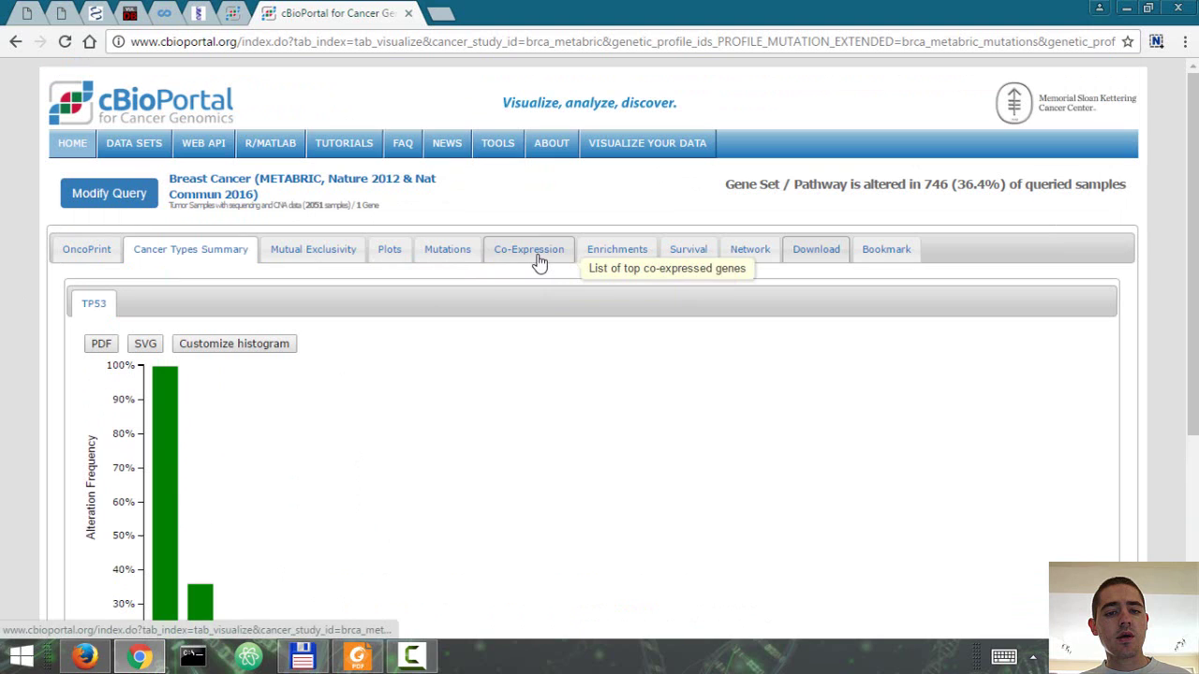
Open the TP53 Mutations view, waiting through the unresponsive-page prompt until it loads
left_click(447, 253)
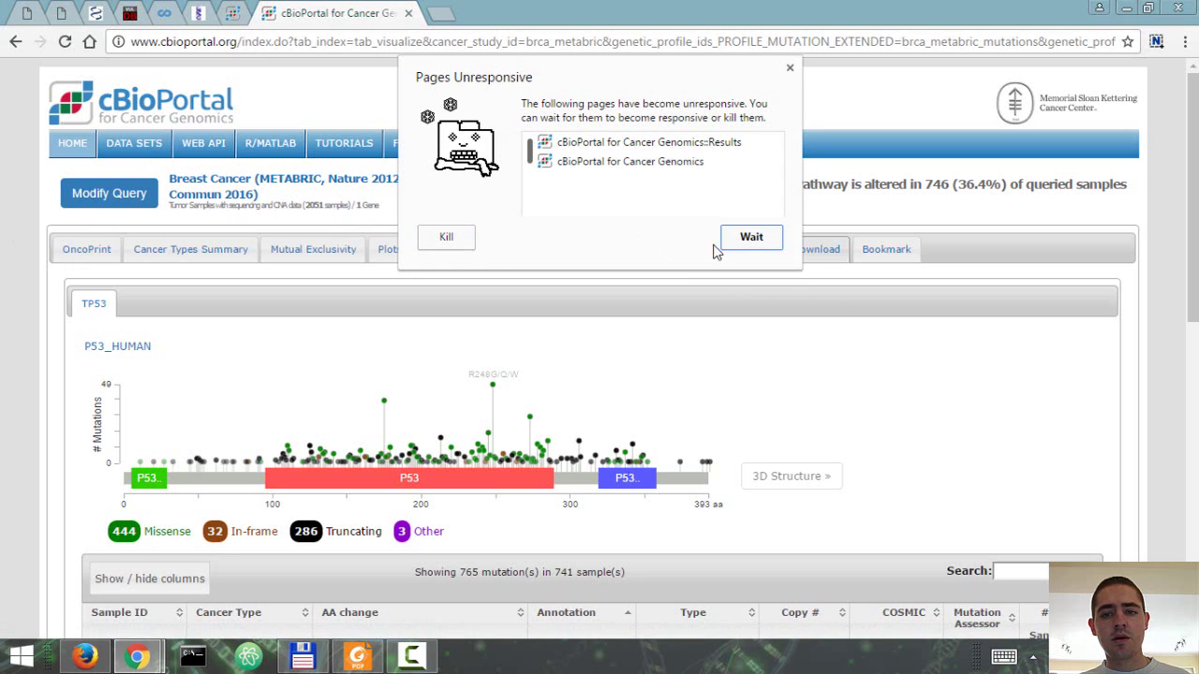
left_click(751, 239)
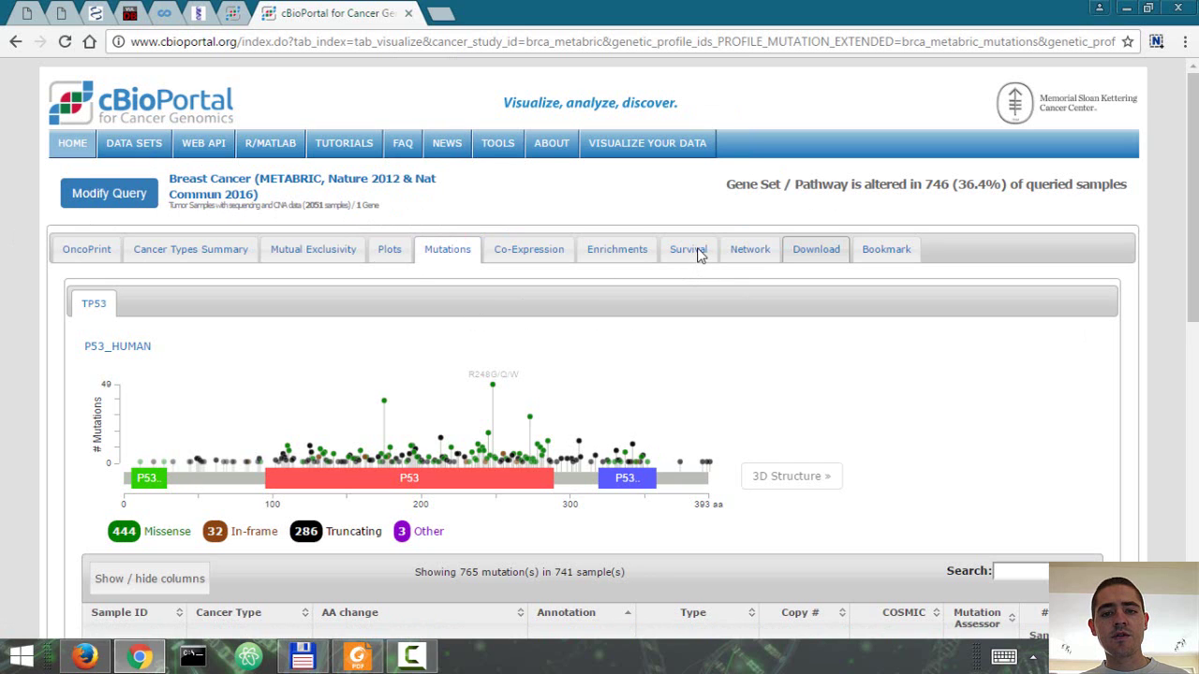
scroll(698, 255, "down", 8)
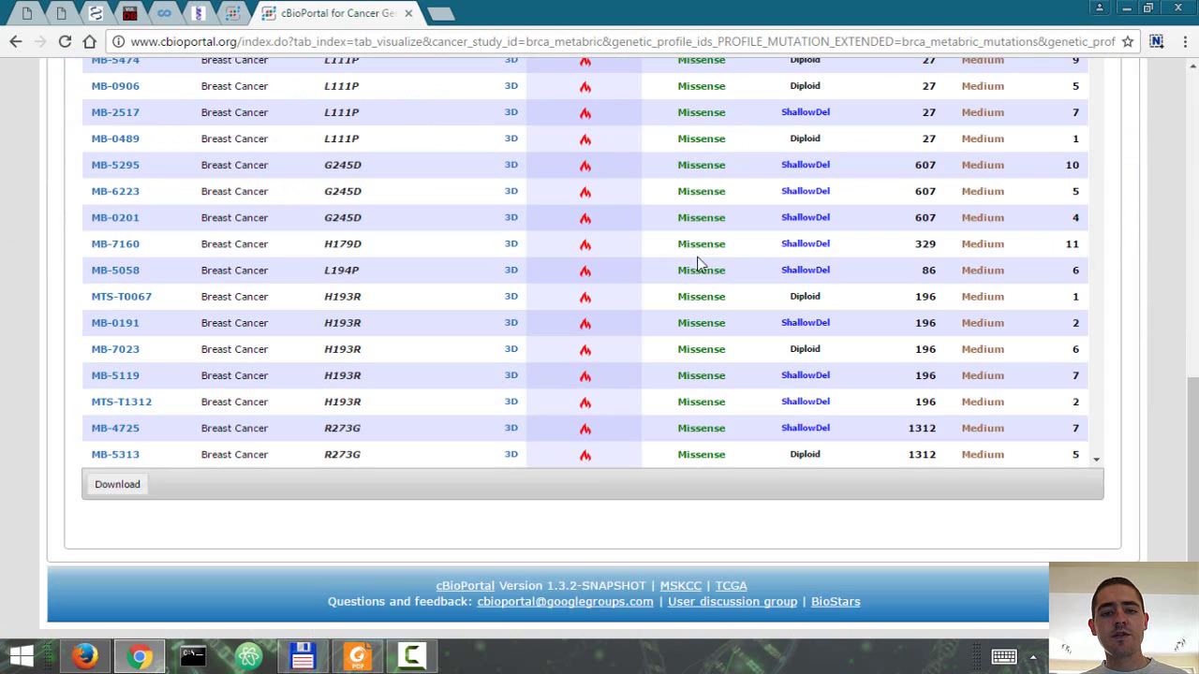
scroll(699, 254, "up", 4)
scroll(1085, 358, "up", 2)
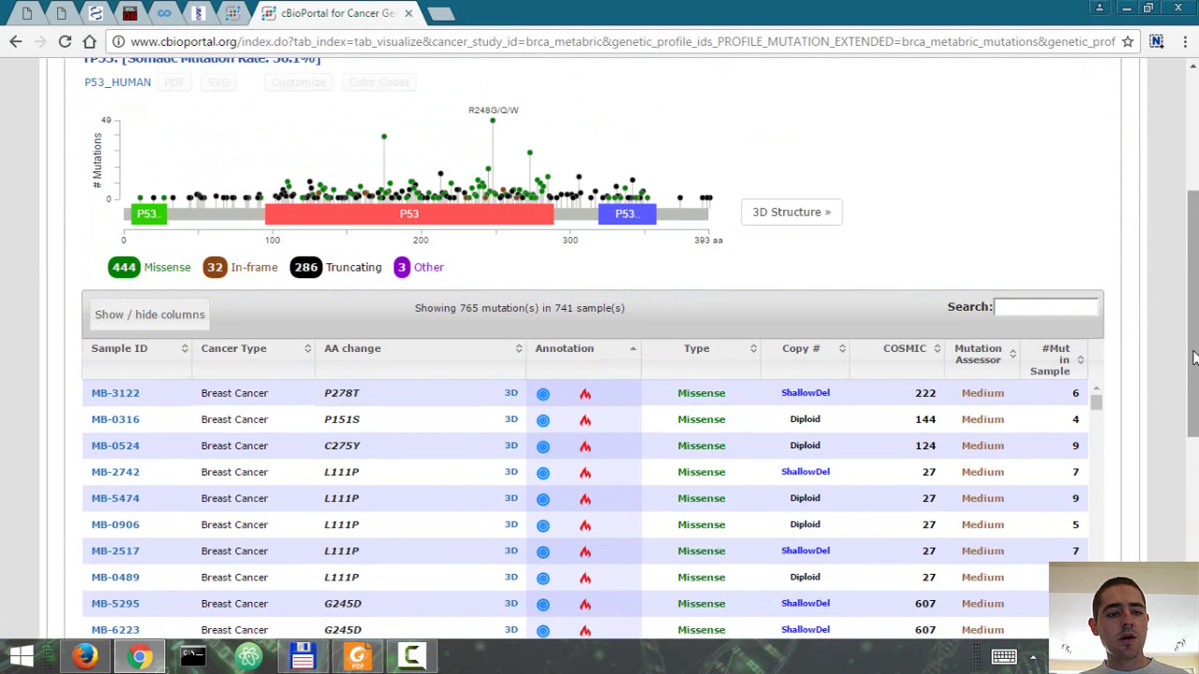
scroll(1085, 358, "down", 2)
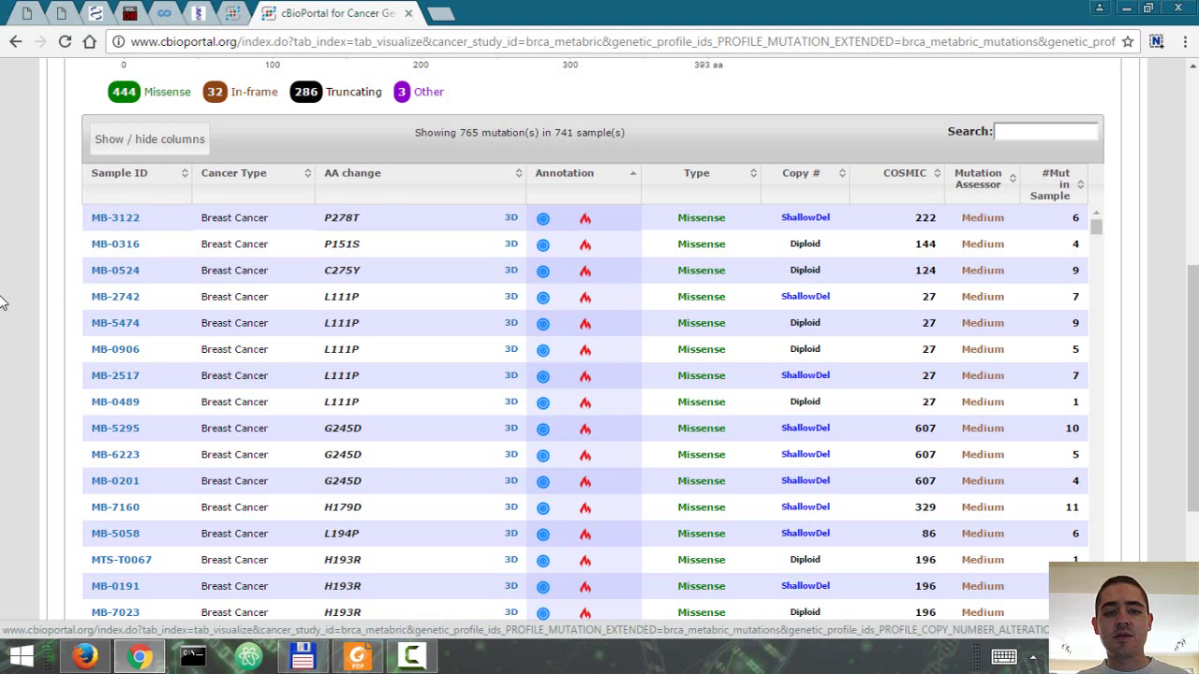
scroll(2, 301, "up", 1)
scroll(2, 301, "down", 1)
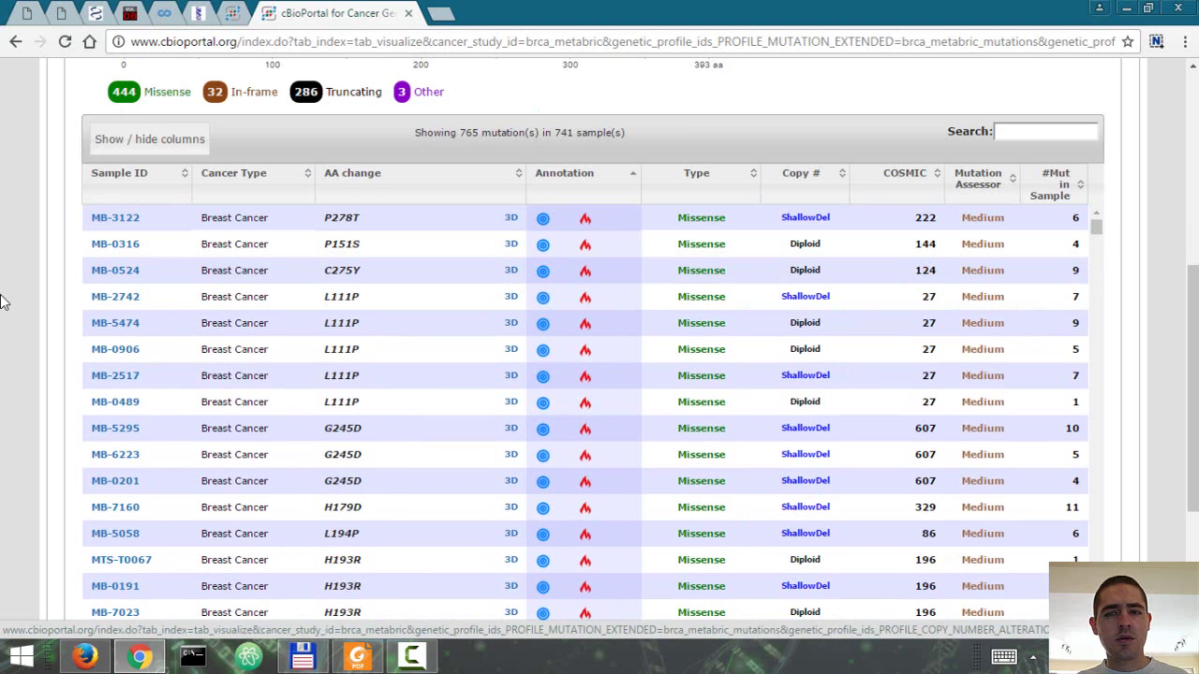
left_click(130, 140)
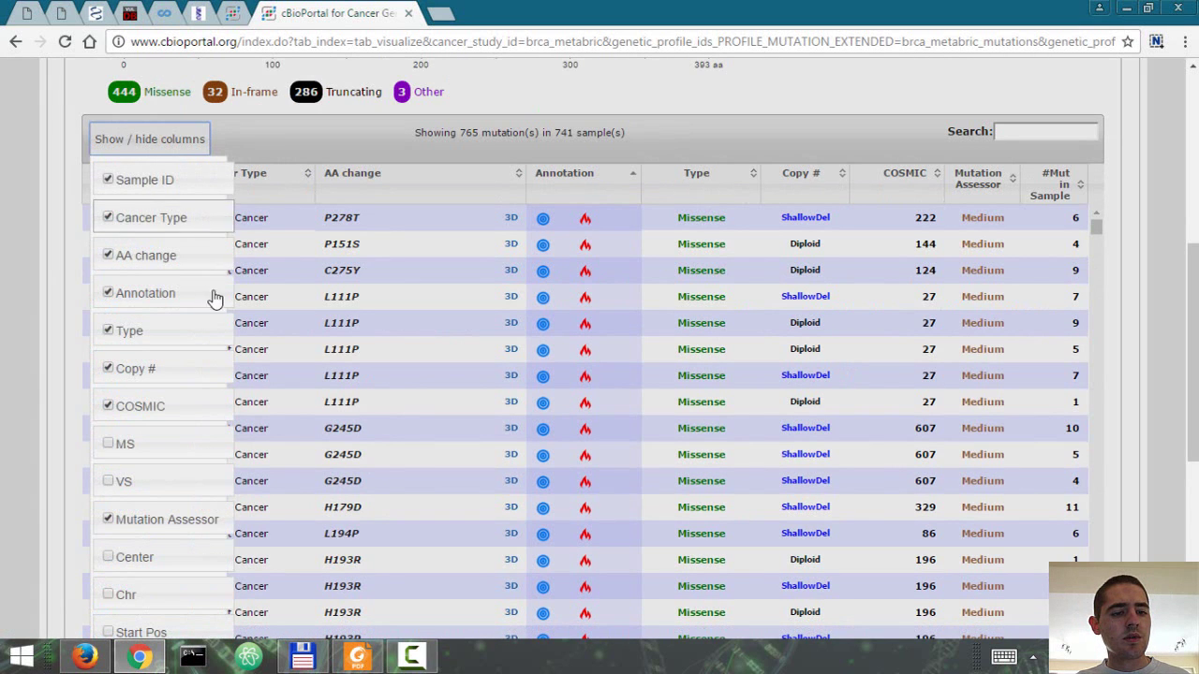
scroll(166, 339, "down", 4)
scroll(166, 337, "down", 1)
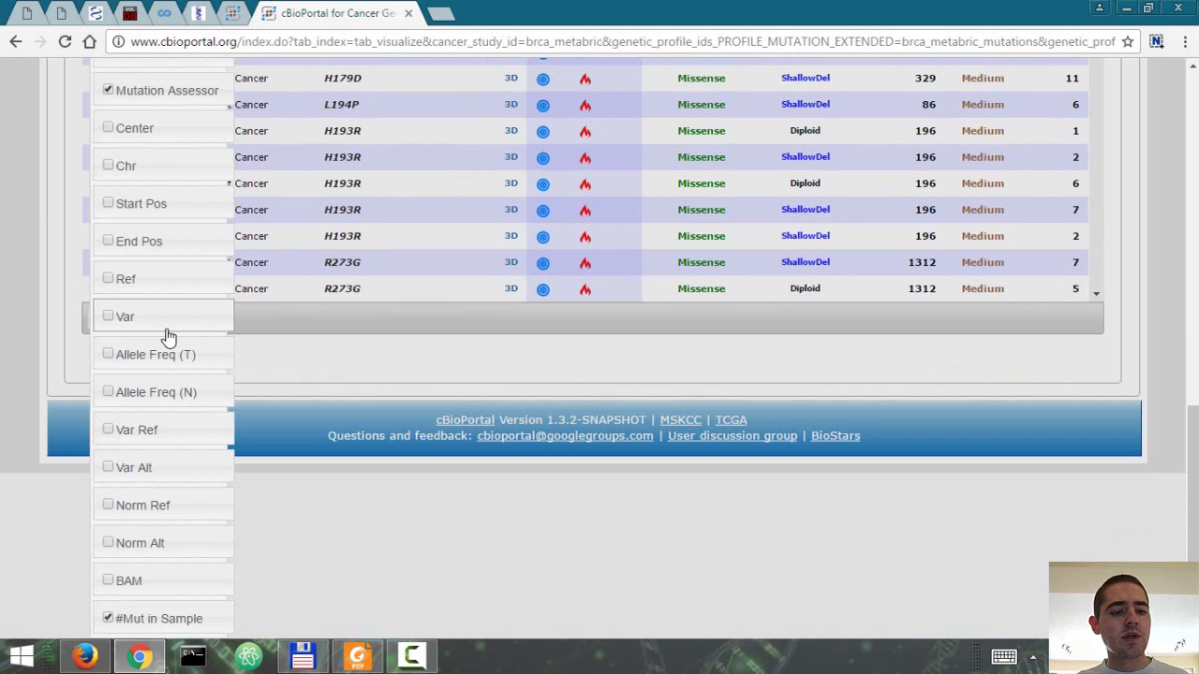
scroll(167, 335, "up", 6)
scroll(166, 334, "down", 3)
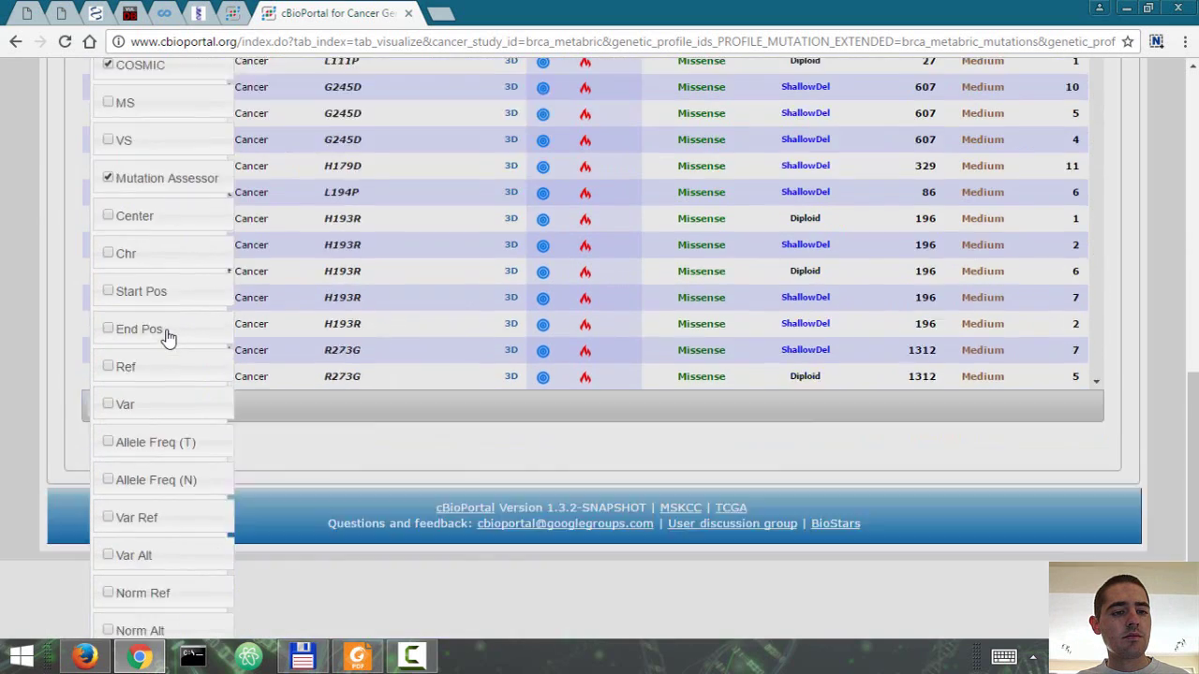
scroll(166, 335, "up", 3)
left_click(34, 272)
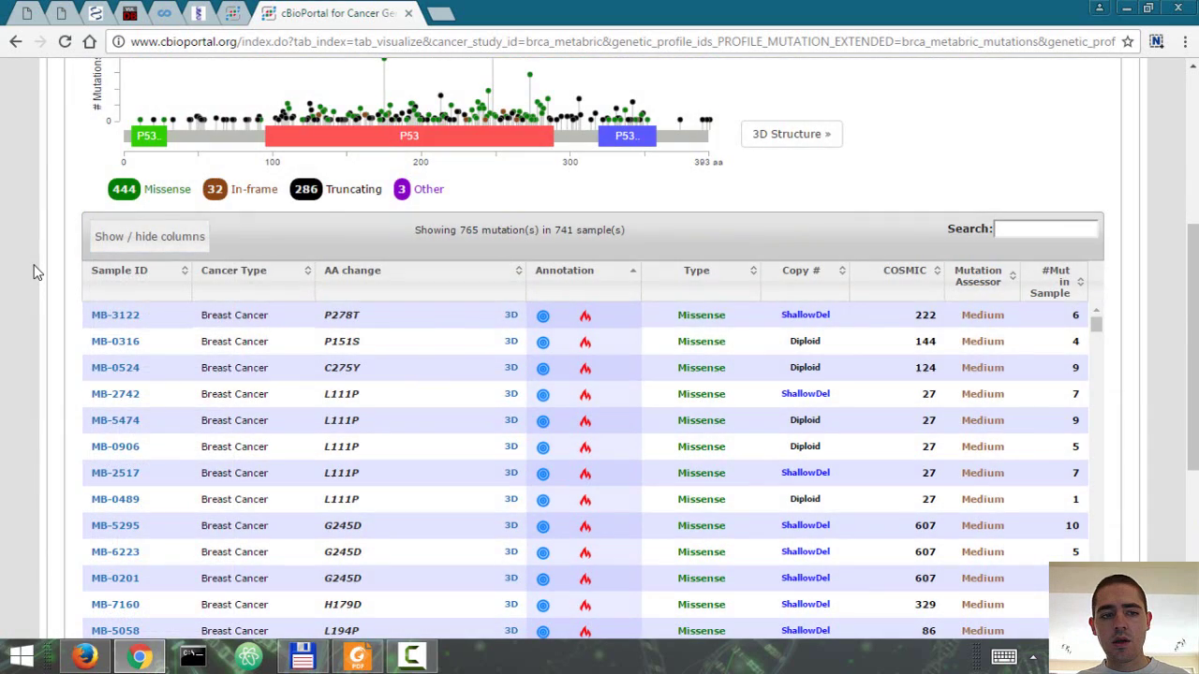
scroll(35, 272, "up", 3)
scroll(35, 277, "down", 6)
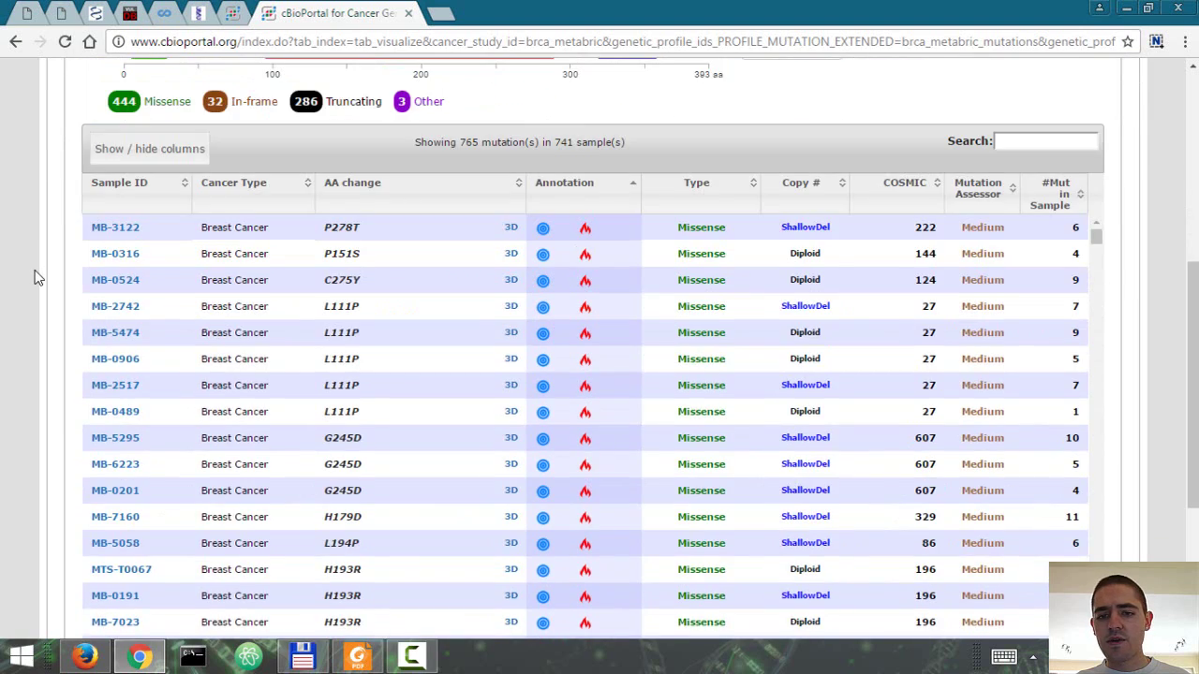
scroll(35, 279, "up", 2)
scroll(35, 279, "down", 1)
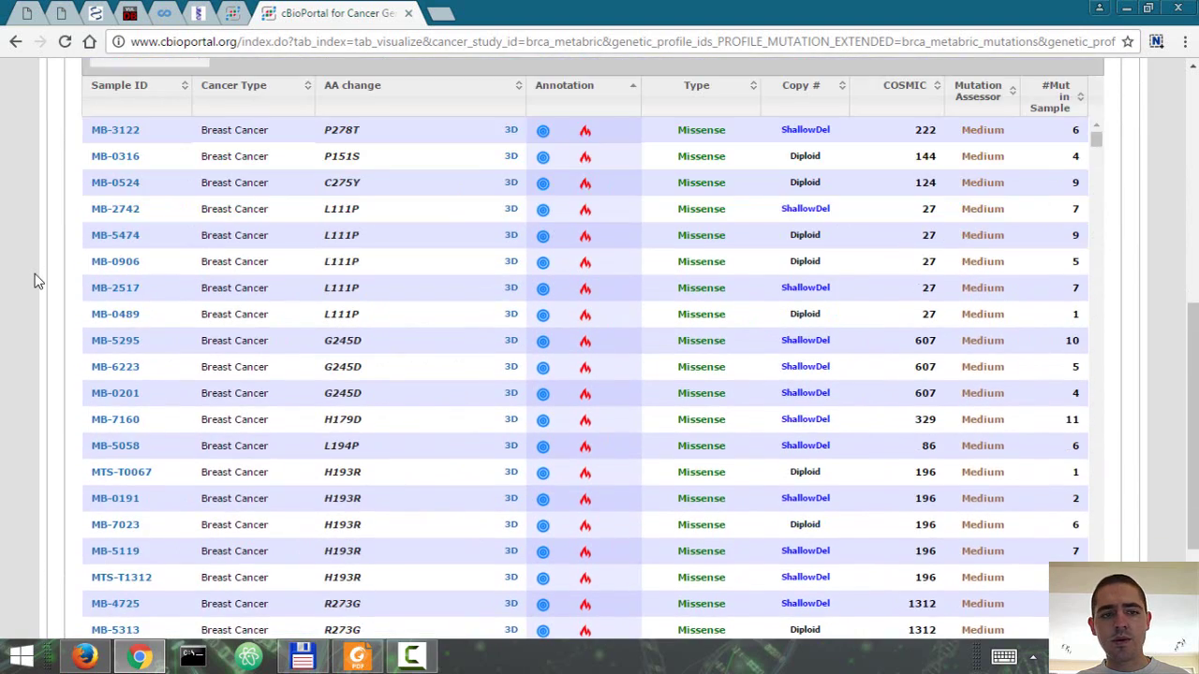
scroll(34, 280, "up", 2)
scroll(35, 281, "up", 3)
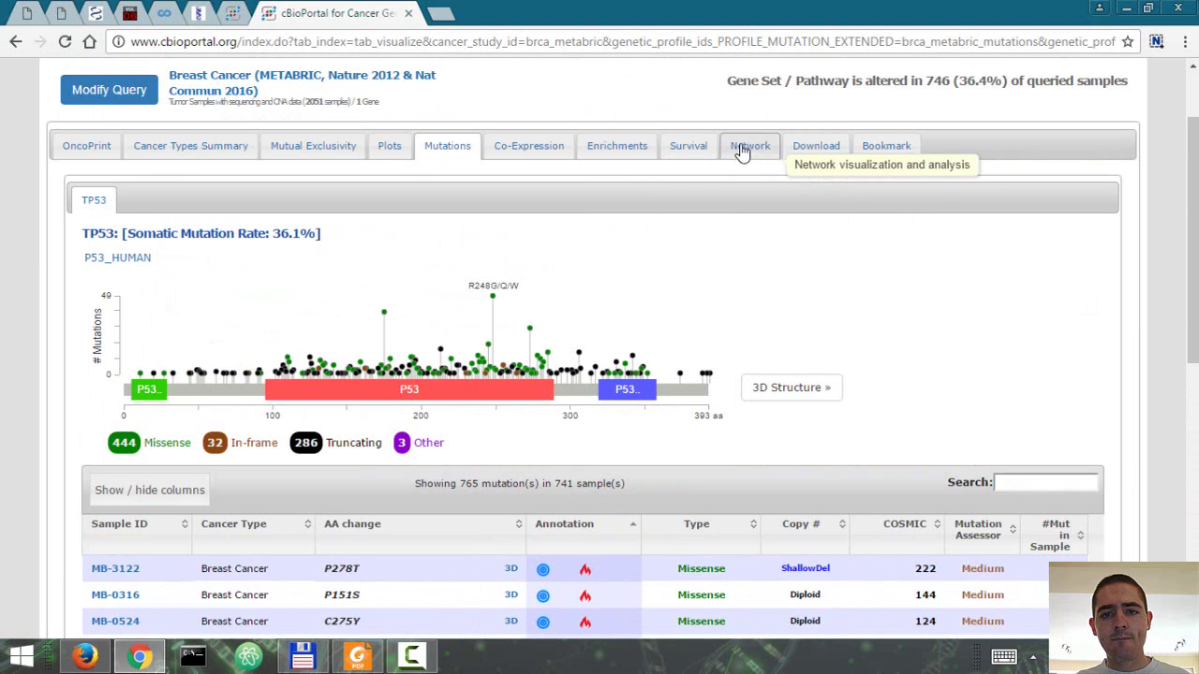
Open TP53 Co-Expression and review the correlated genes and TP53 vs C1QBP scatter plot
left_click(547, 154)
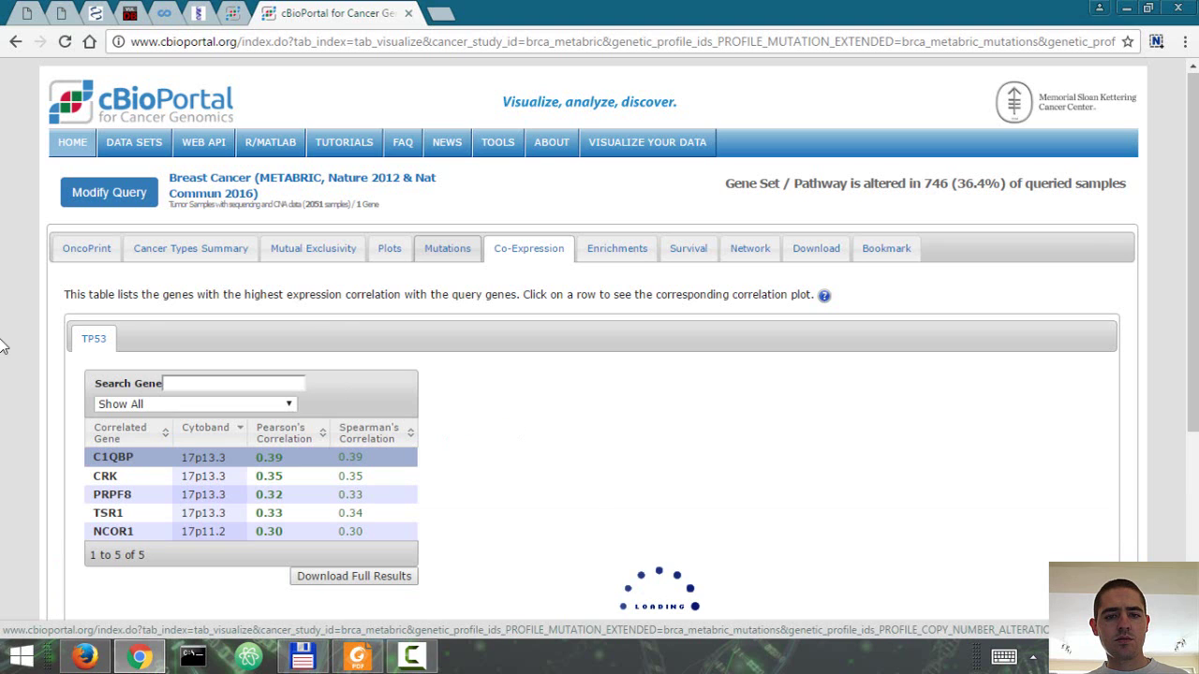
scroll(918, 220, "down", 1)
scroll(1040, 457, "down", 3)
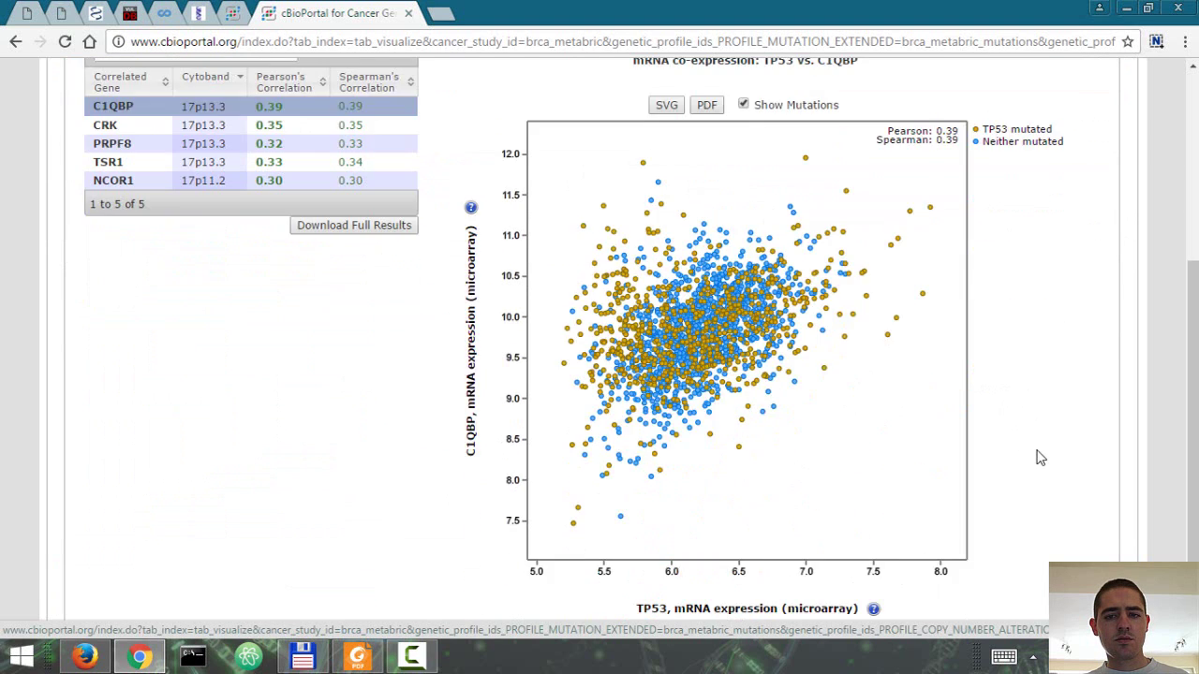
scroll(1039, 457, "down", 1)
scroll(1040, 457, "up", 2)
scroll(1039, 457, "up", 1)
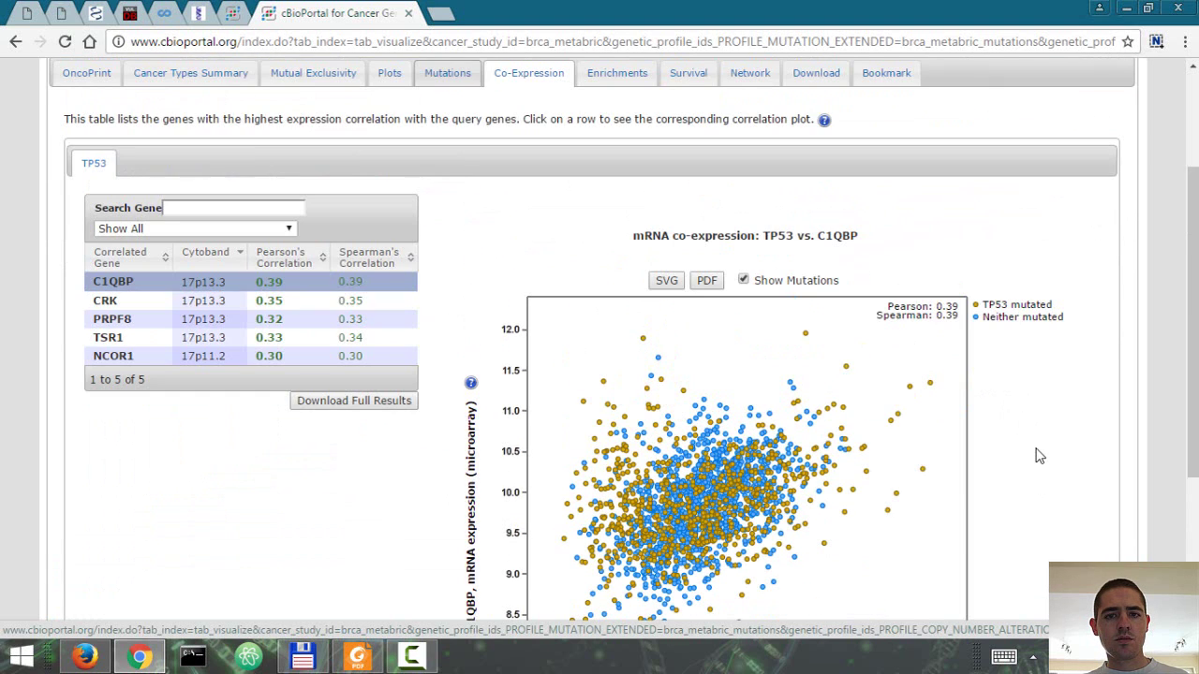
scroll(1038, 455, "up", 1)
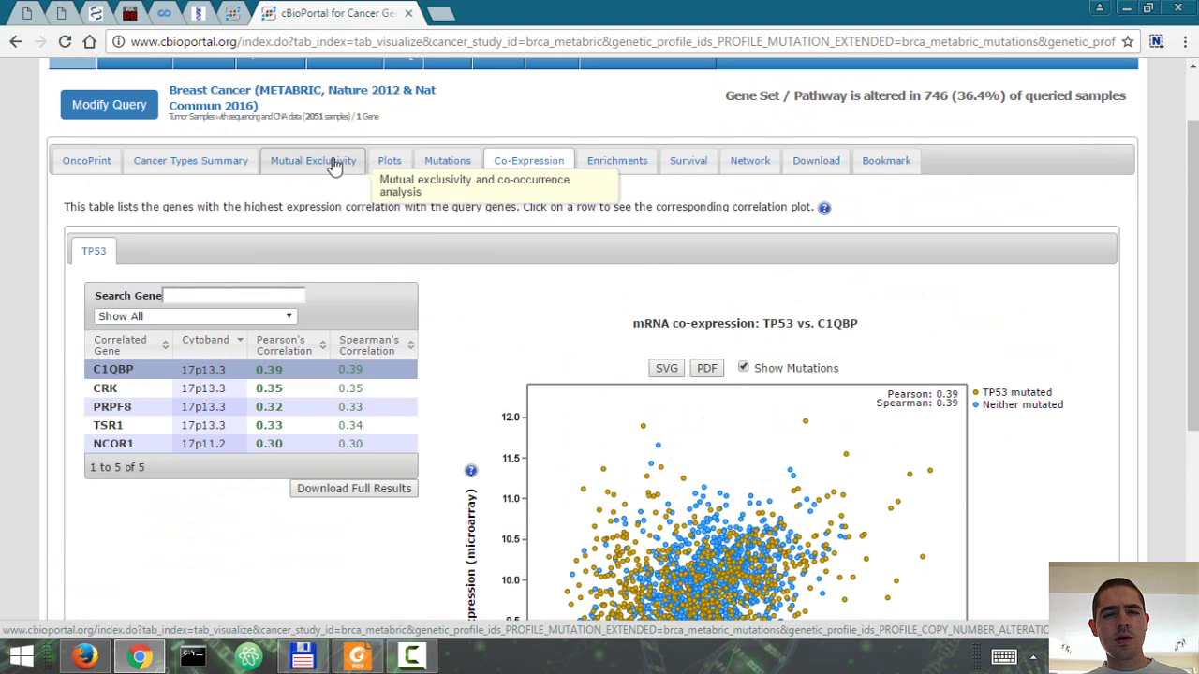
Open the Network view showing TP53 with its 50 most altered neighbours (51 nodes)
left_click(757, 163)
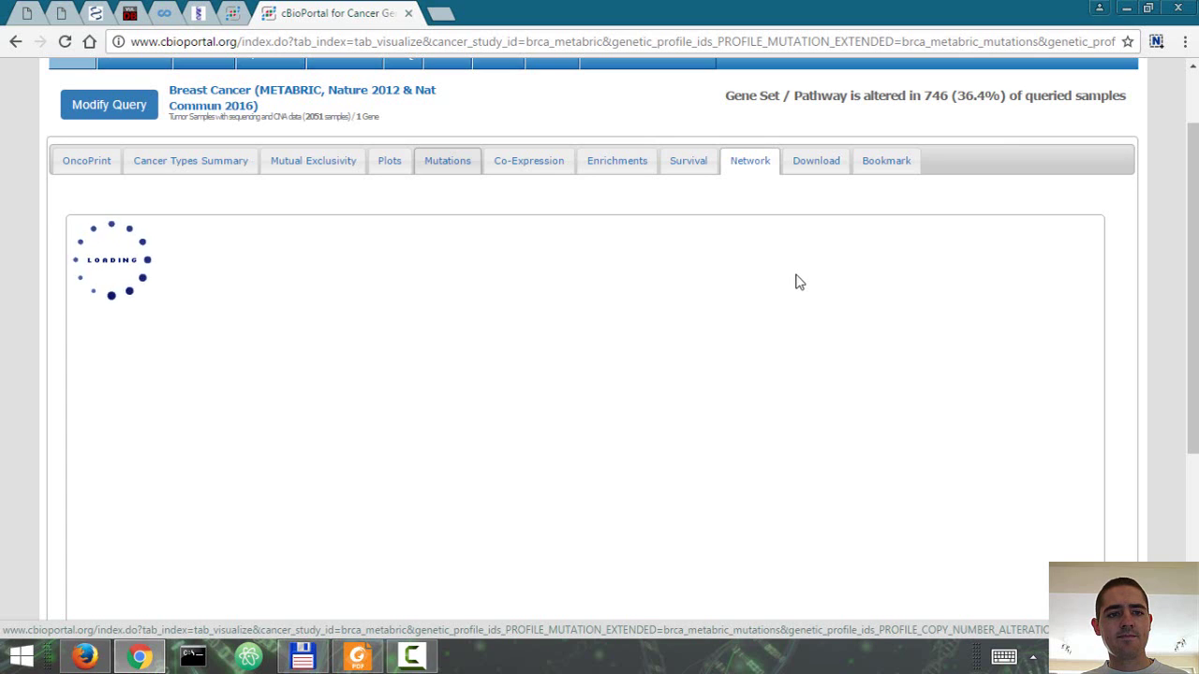
scroll(799, 283, "up", 1)
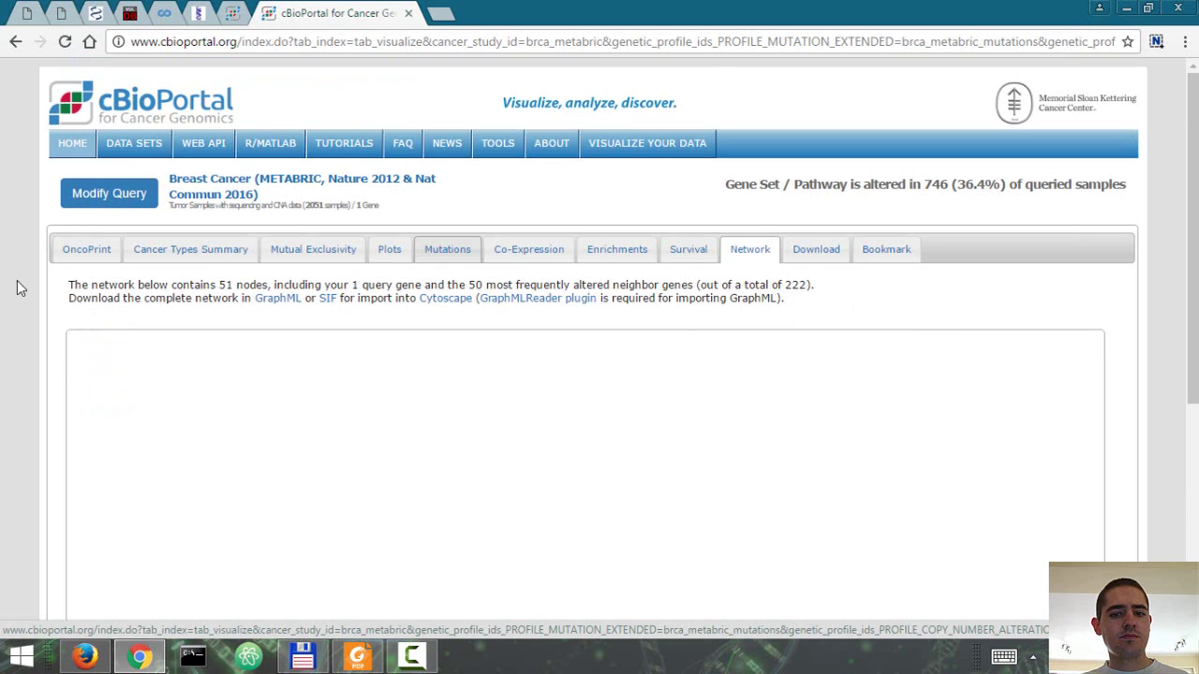
scroll(17, 288, "down", 1)
scroll(17, 287, "down", 2)
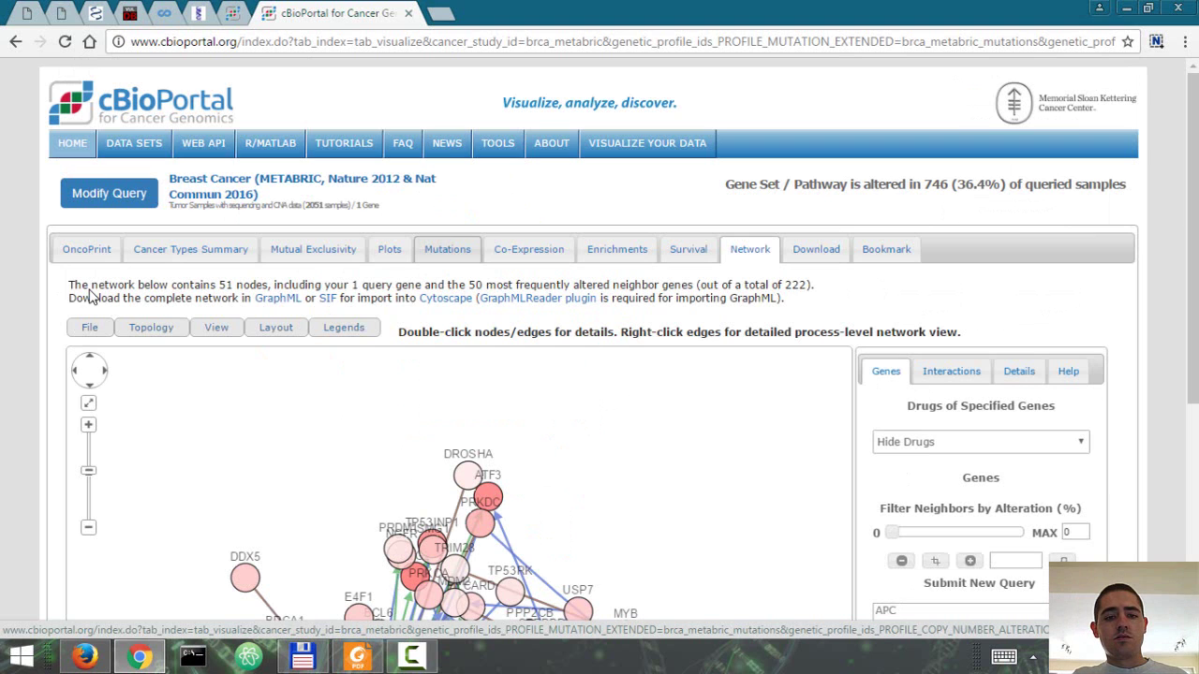
Drag the TP53 node out of the cluster to the upper right
scroll(14, 291, "down", 2)
scroll(11, 291, "down", 1)
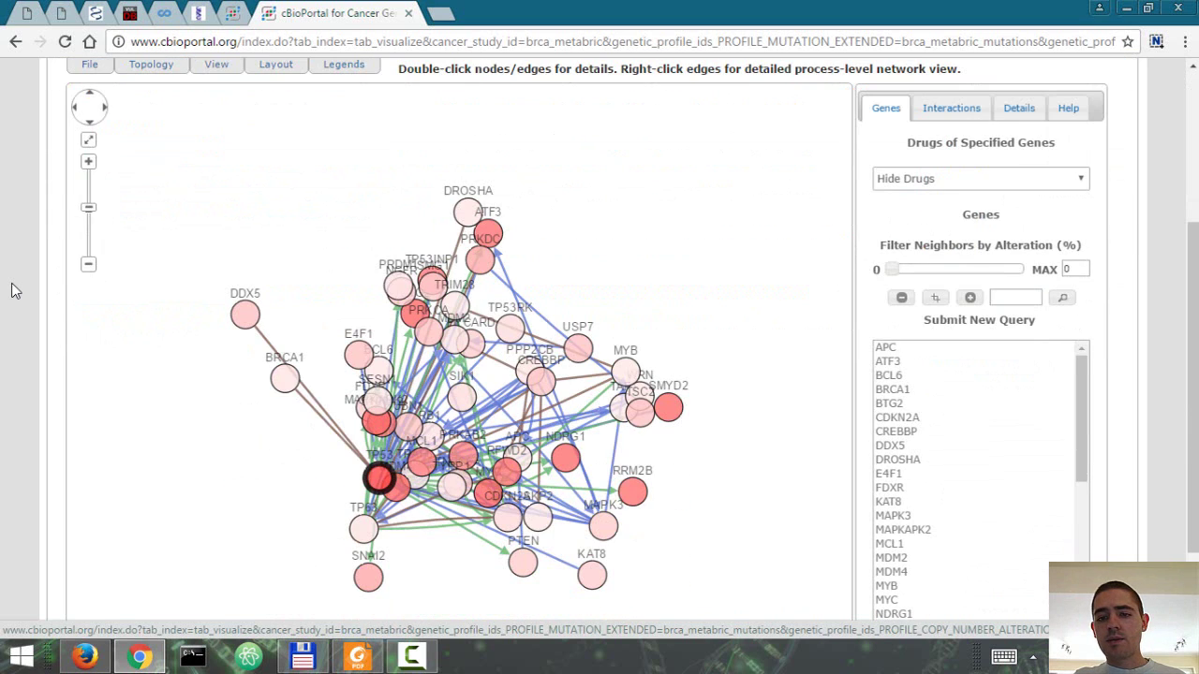
scroll(11, 290, "down", 1)
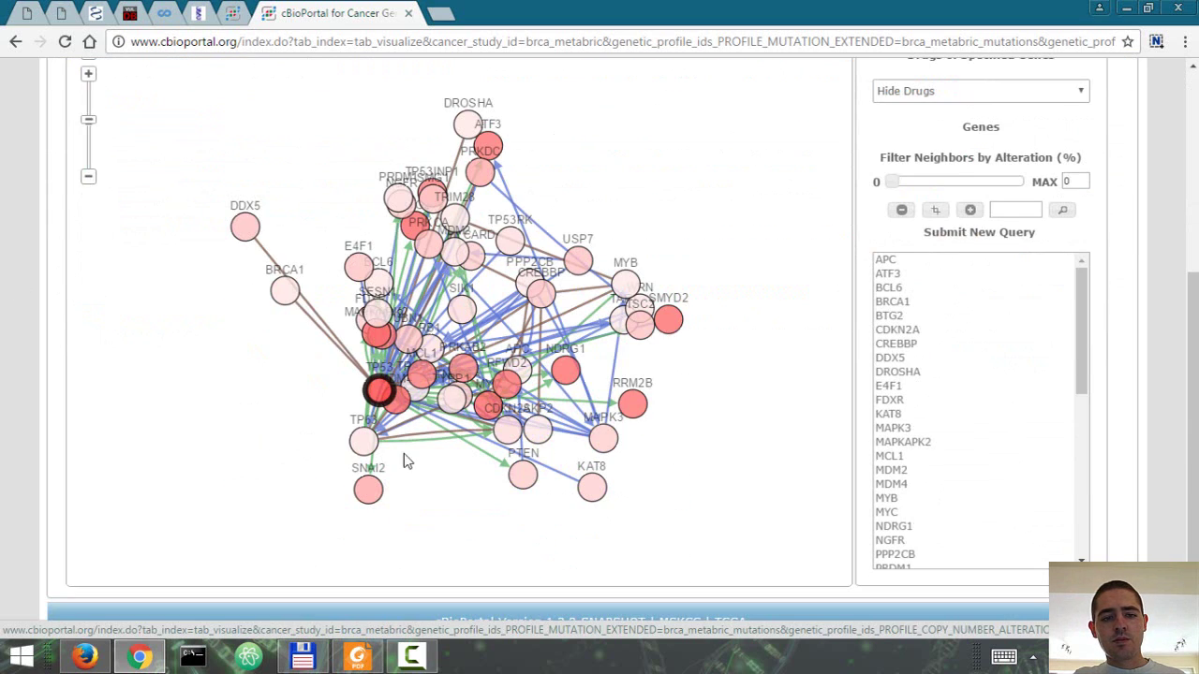
left_click_drag(382, 397, 802, 112)
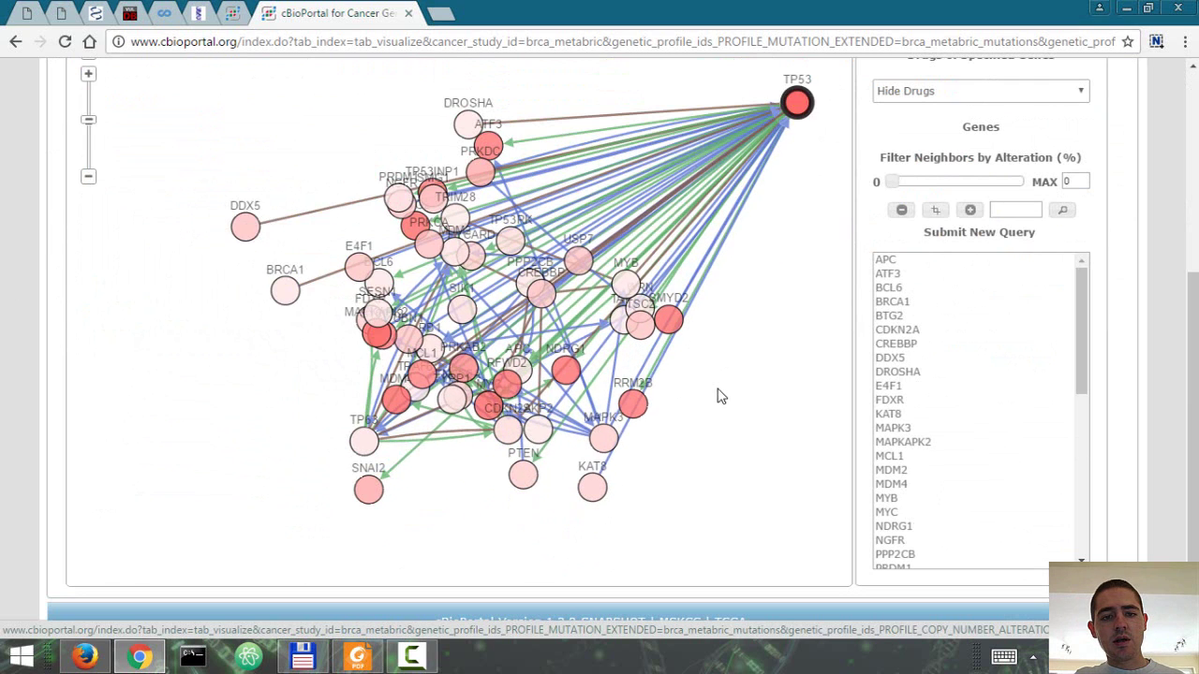
Select the MAX value under Filter Neighbors by Alteration for replacement
mouse_move(787, 154)
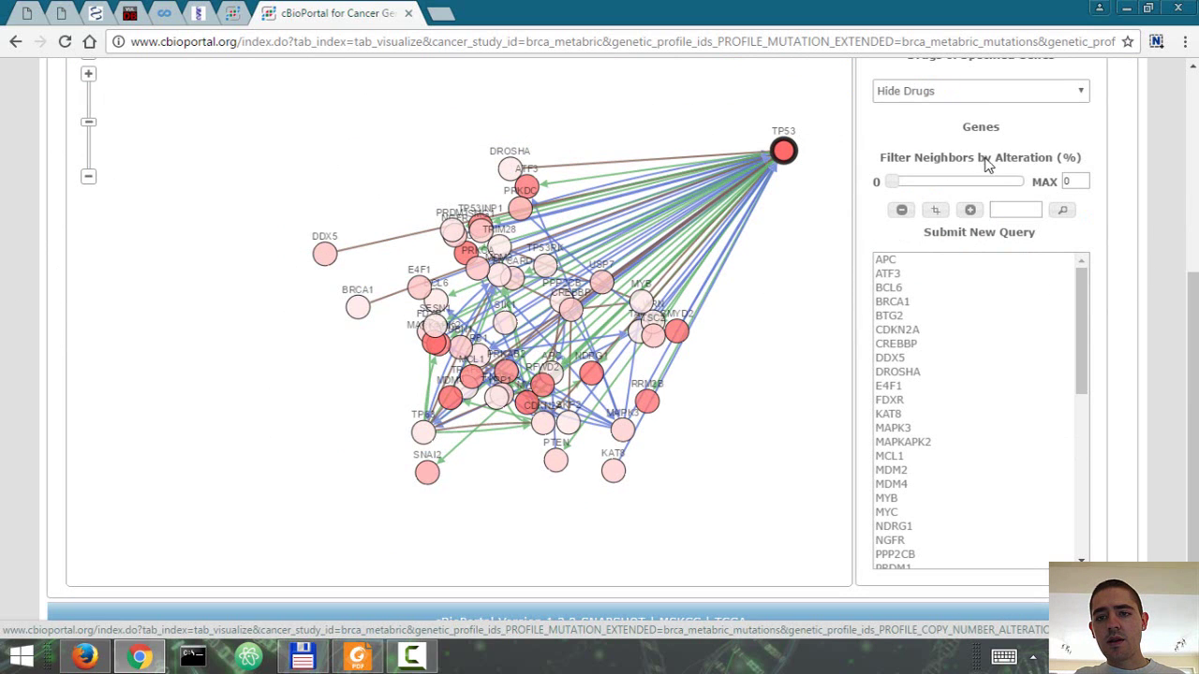
left_click_drag(987, 164, 1048, 161)
double_click(1071, 180)
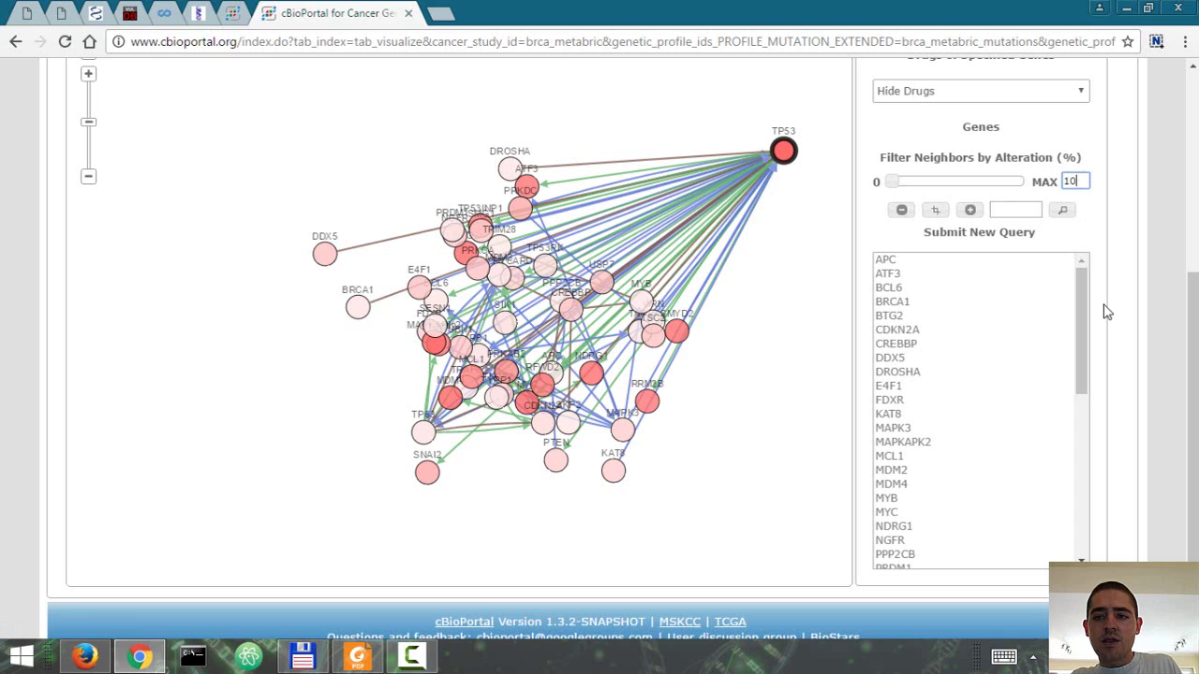
Apply a neighbour alteration maximum of 10, trimming the network to 15 neighbours
type("10")
key("Return")
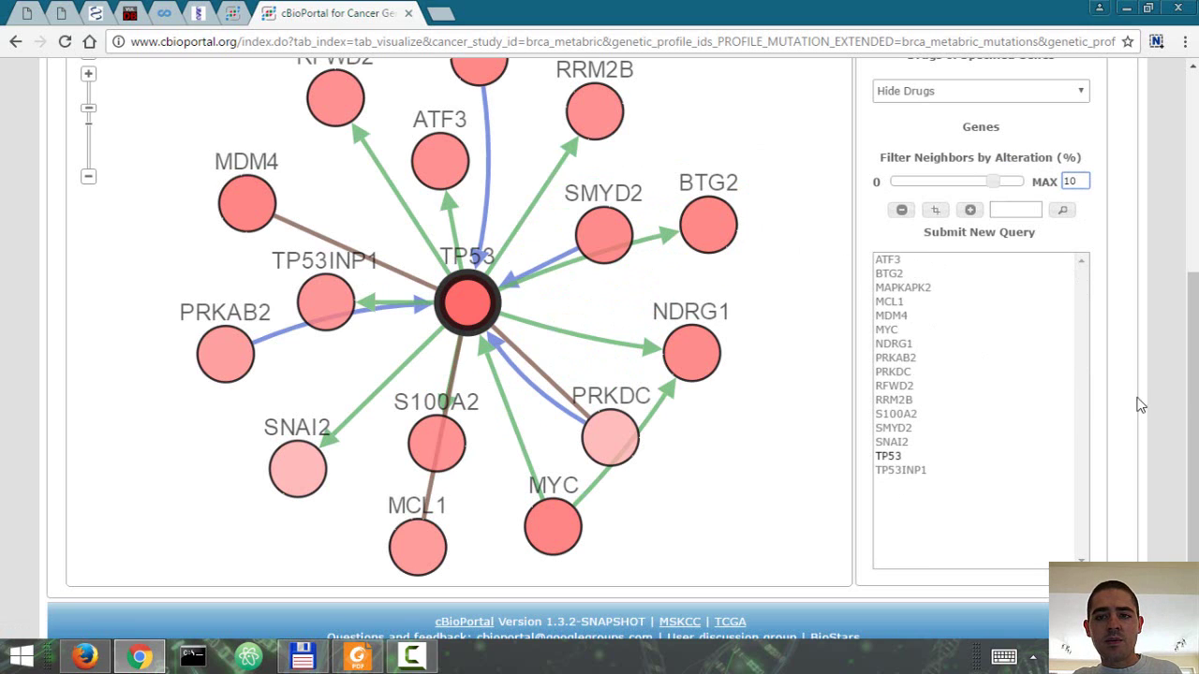
left_click_drag(1188, 391, 1187, 363)
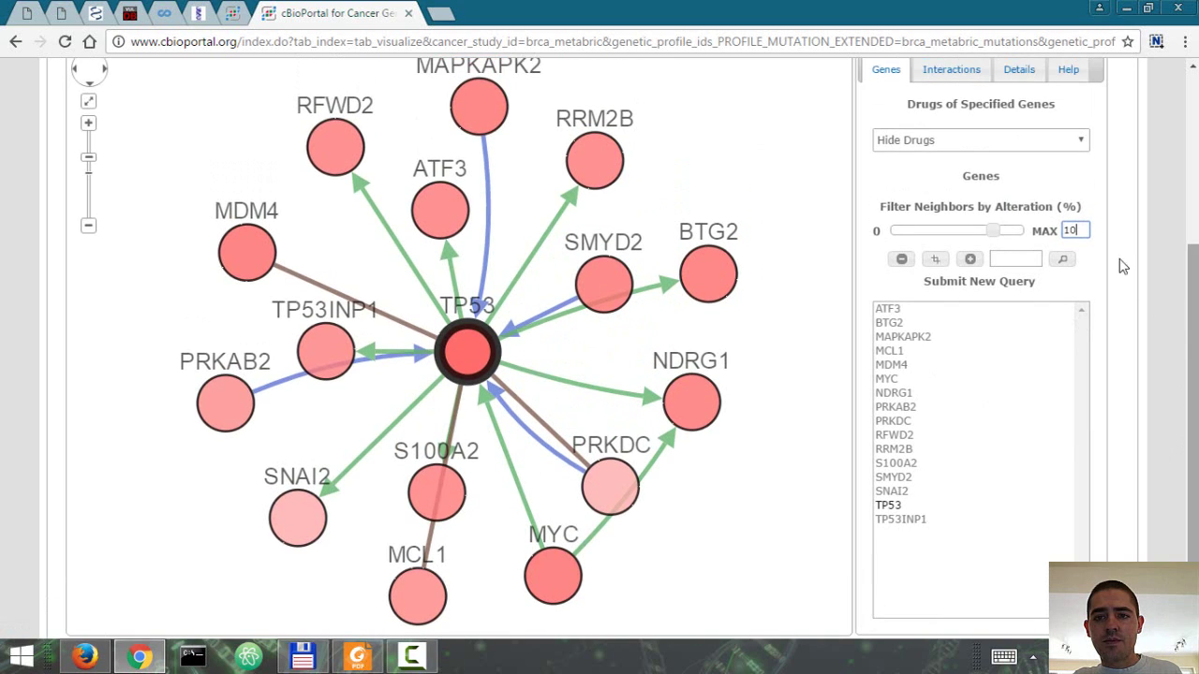
Show all drugs for the network's genes, adding nodes like PRIMA-1, RITA and SCH-529074
left_click(998, 140)
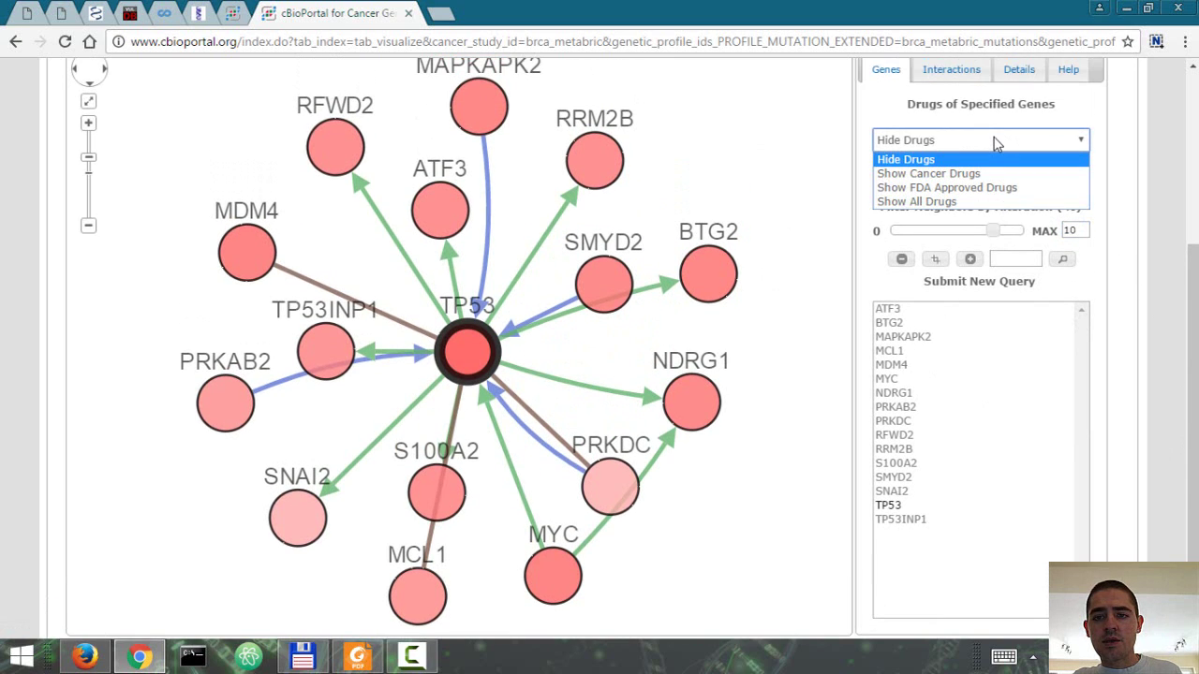
left_click(998, 142)
left_click_drag(1192, 394, 1192, 377)
left_click(927, 172)
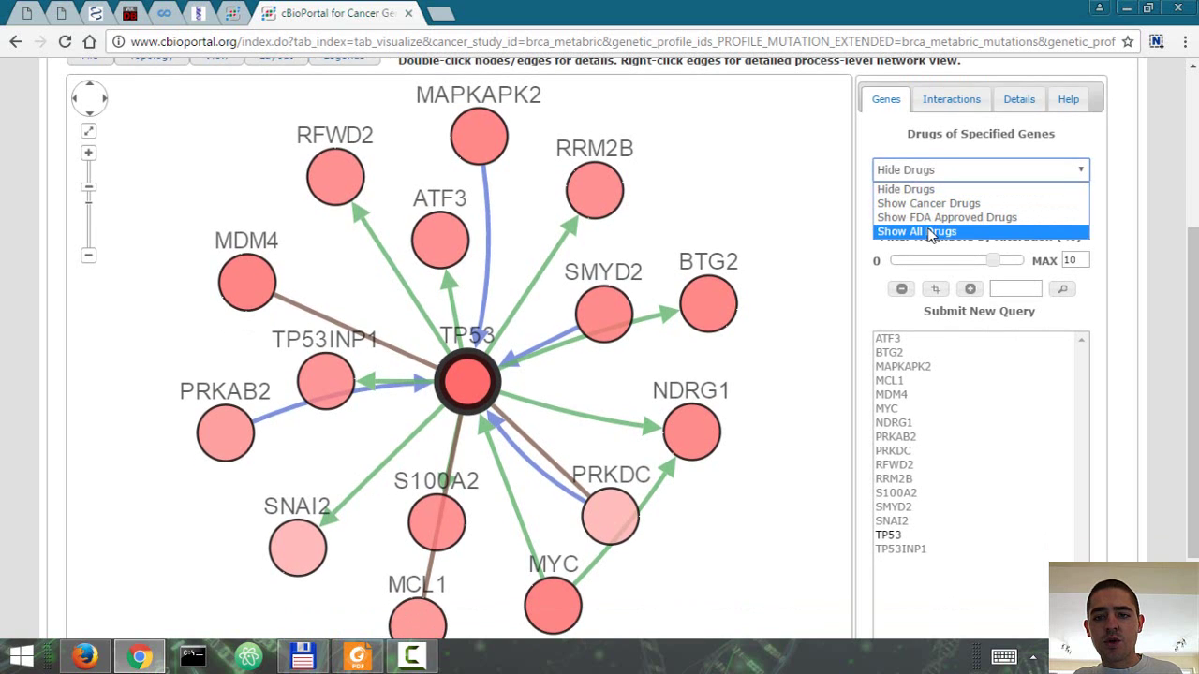
left_click(944, 231)
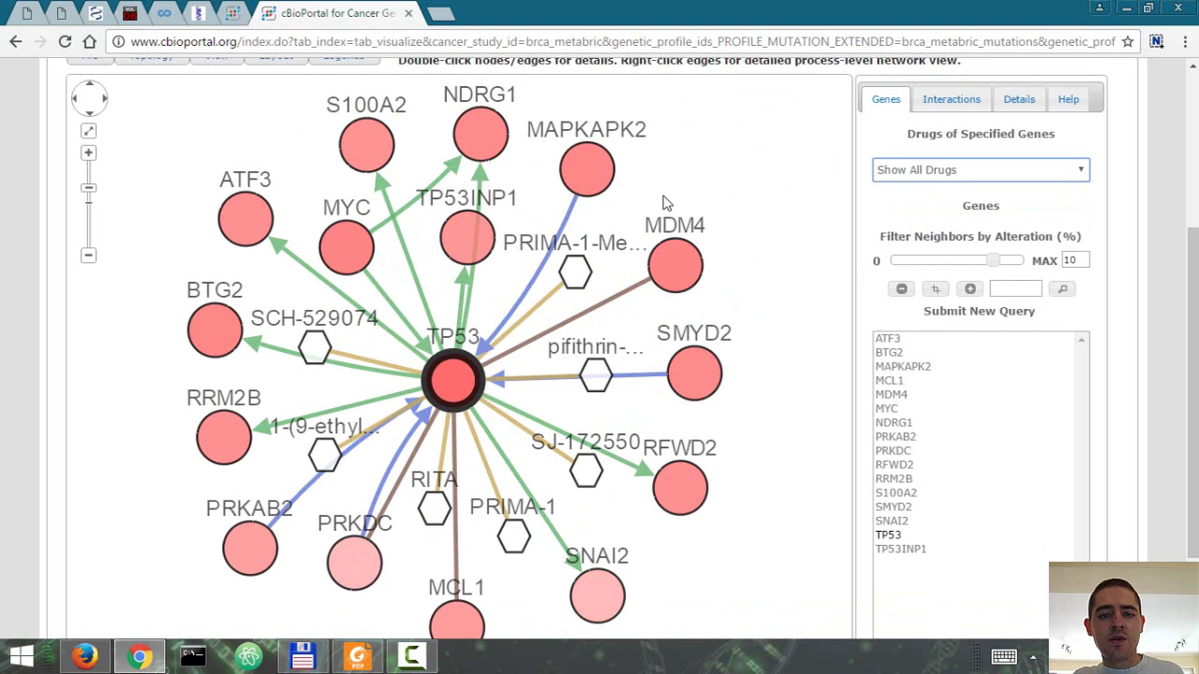
mouse_move(277, 255)
left_click(966, 170)
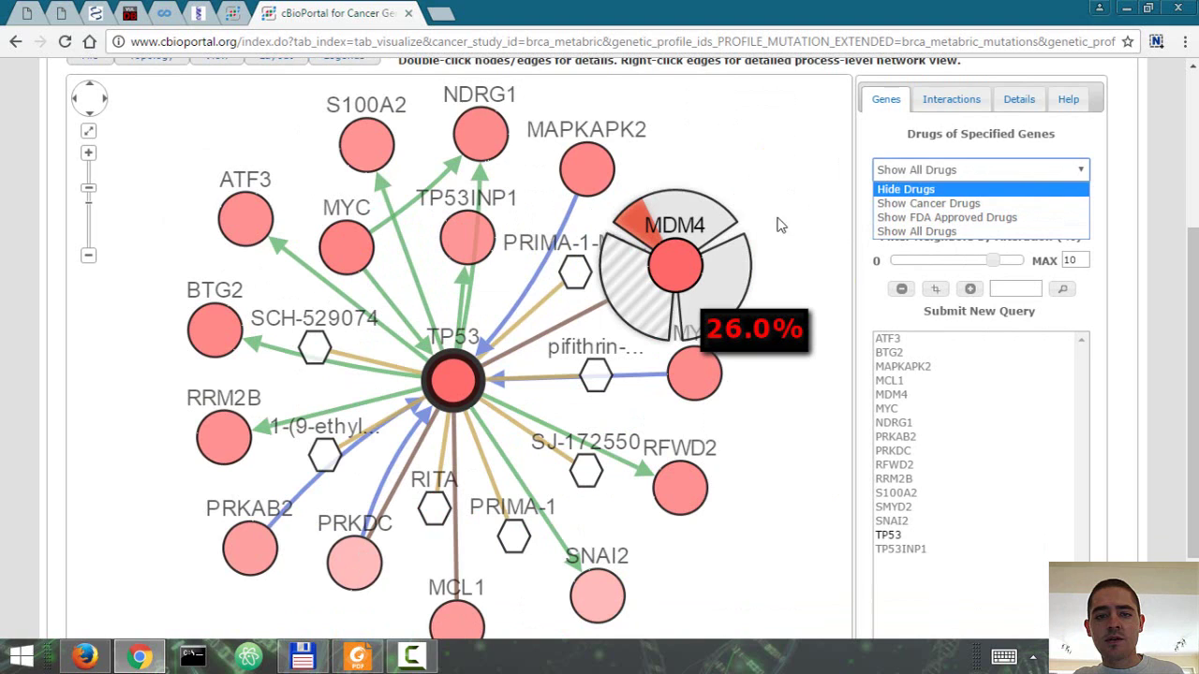
Hide the drug nodes and check alteration rings of neighbours like MYC, MDM4, PRKAB2, MCL1
key("Return")
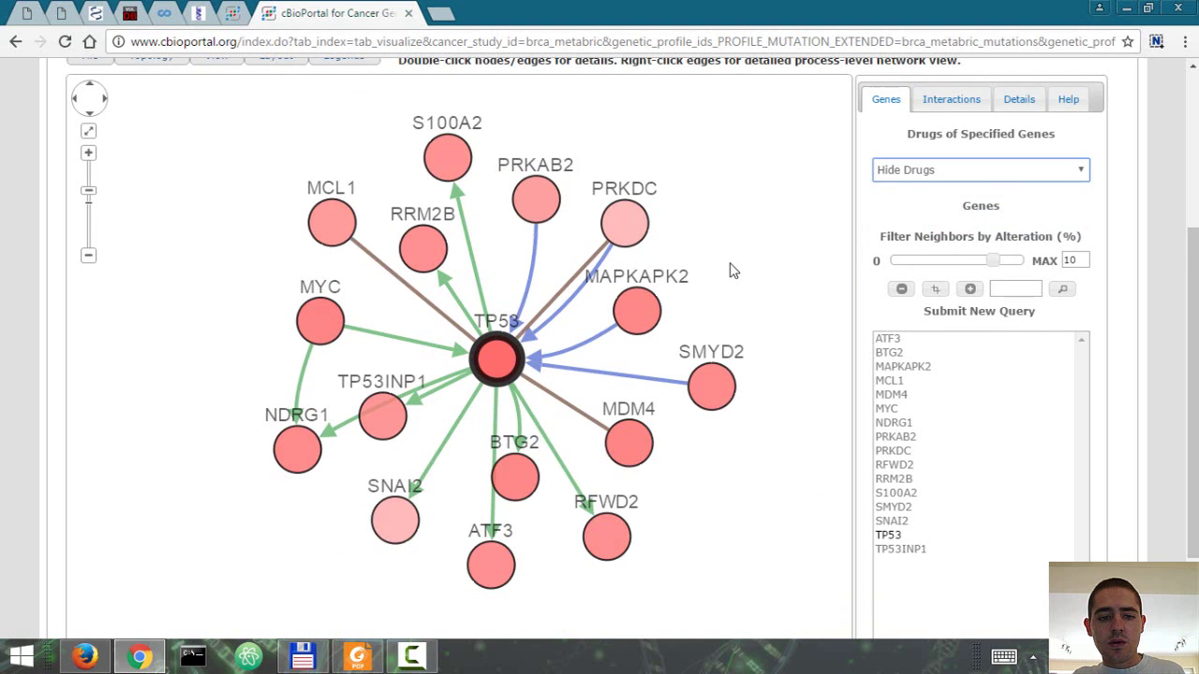
mouse_move(459, 379)
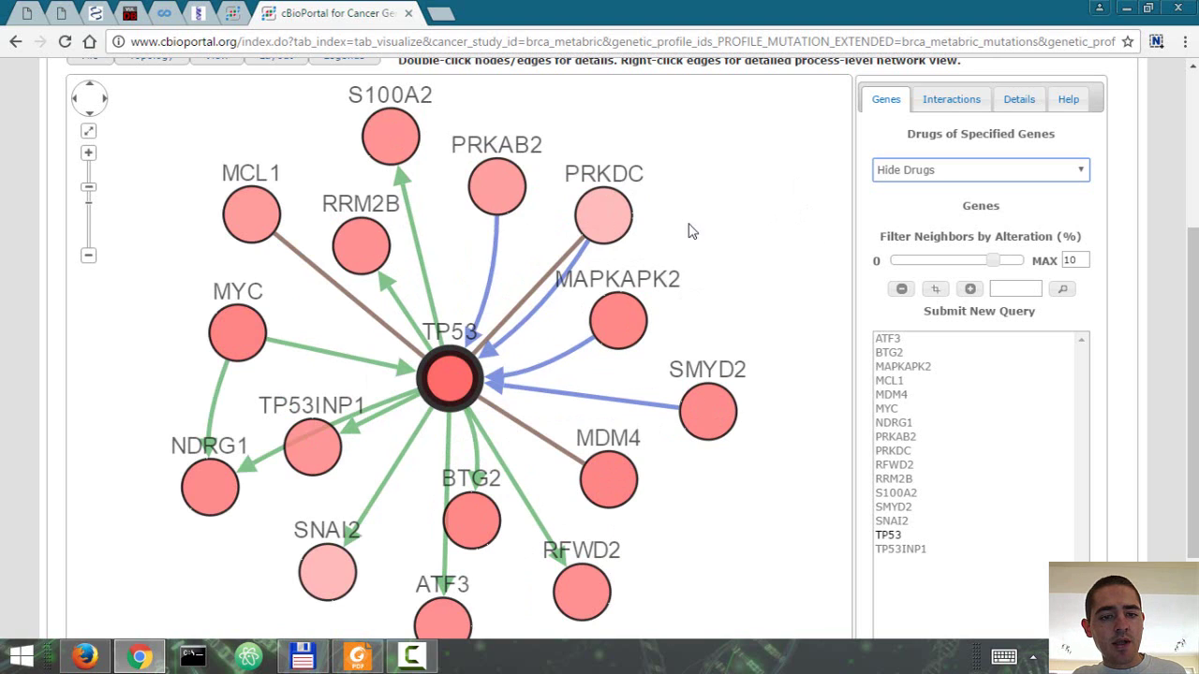
mouse_move(232, 324)
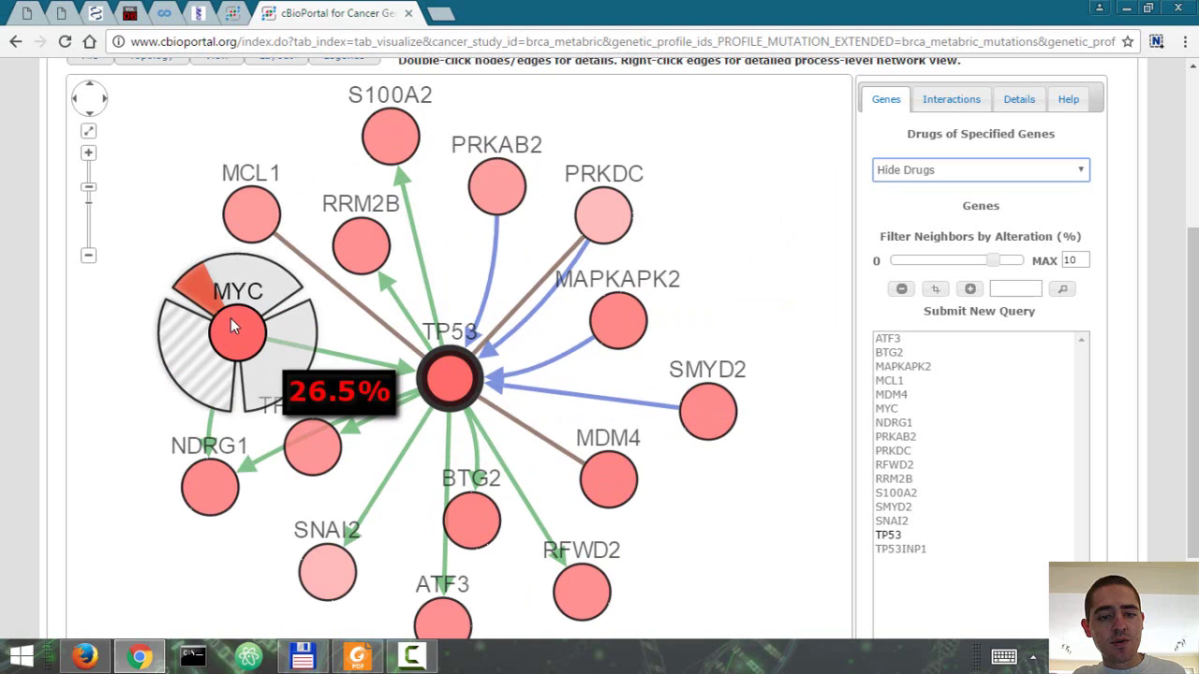
mouse_move(615, 486)
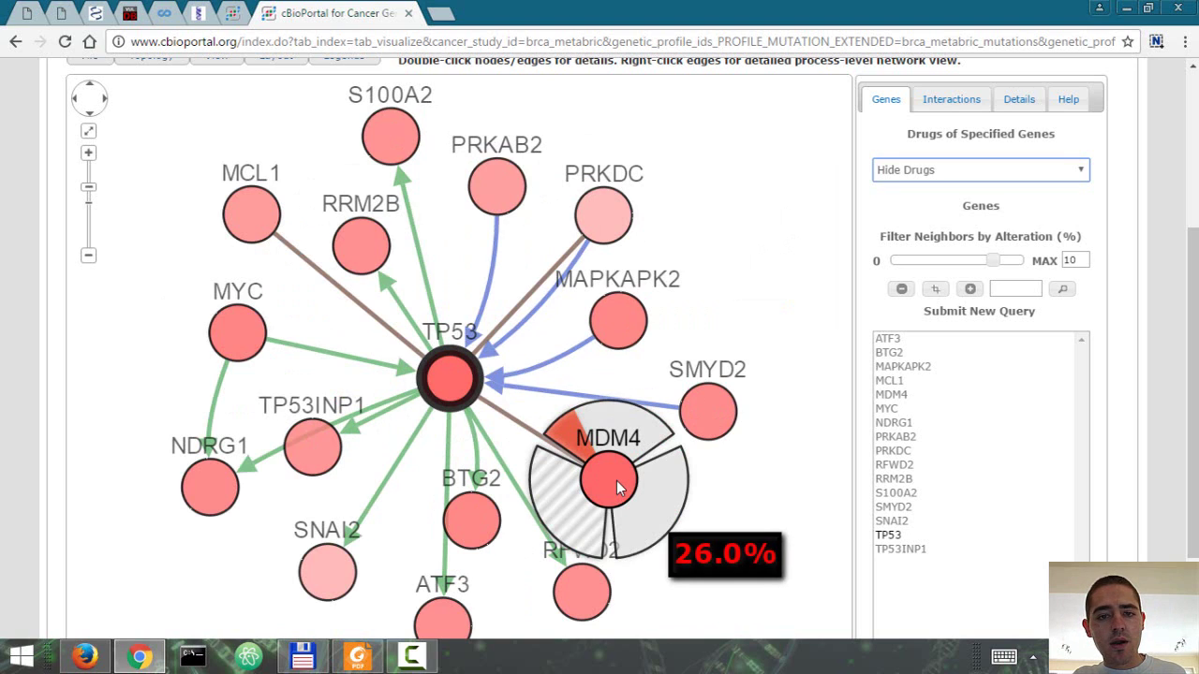
mouse_move(511, 191)
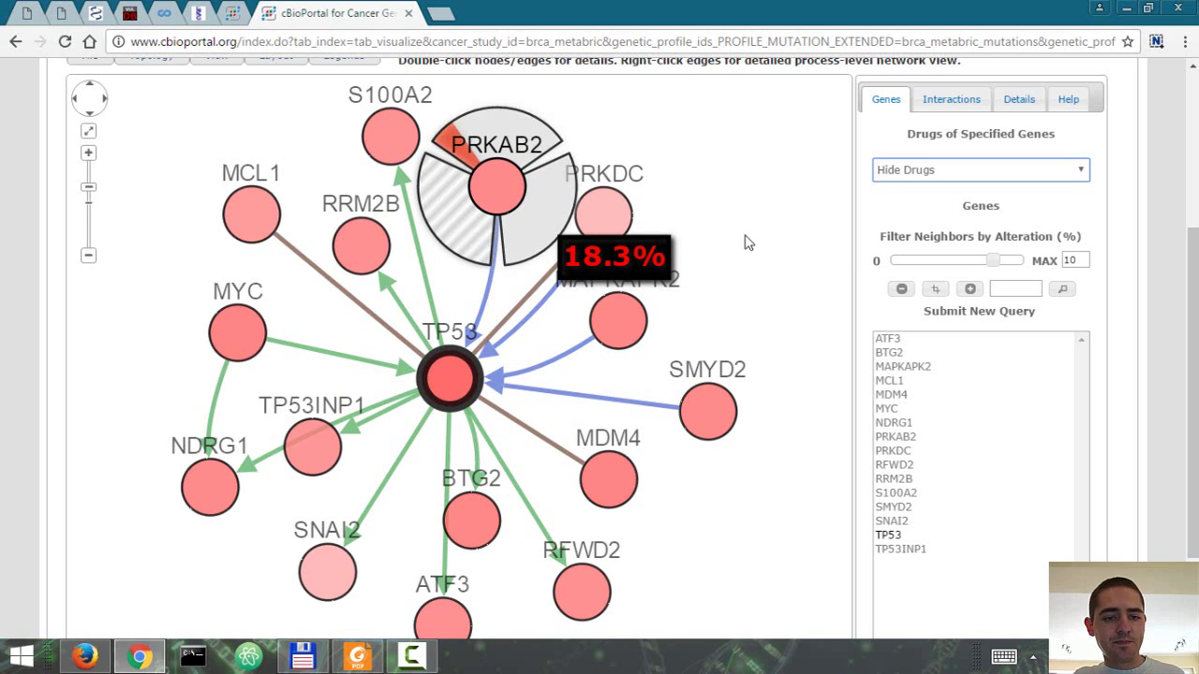
scroll(746, 245, "down", 1)
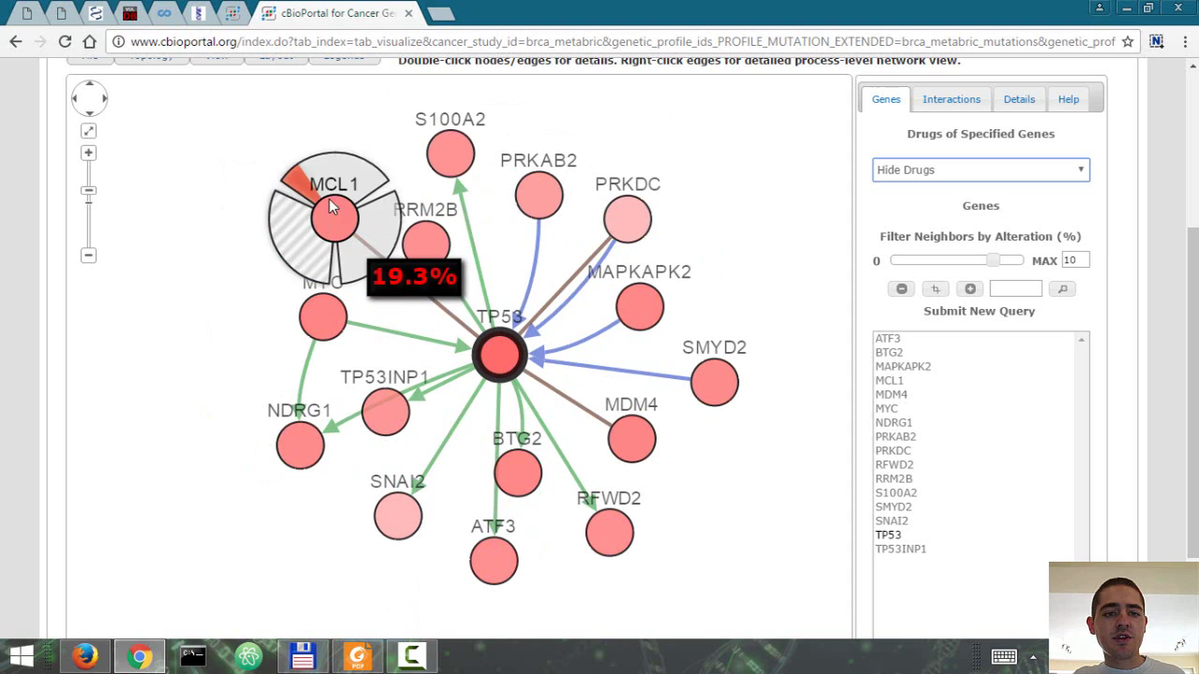
mouse_move(459, 171)
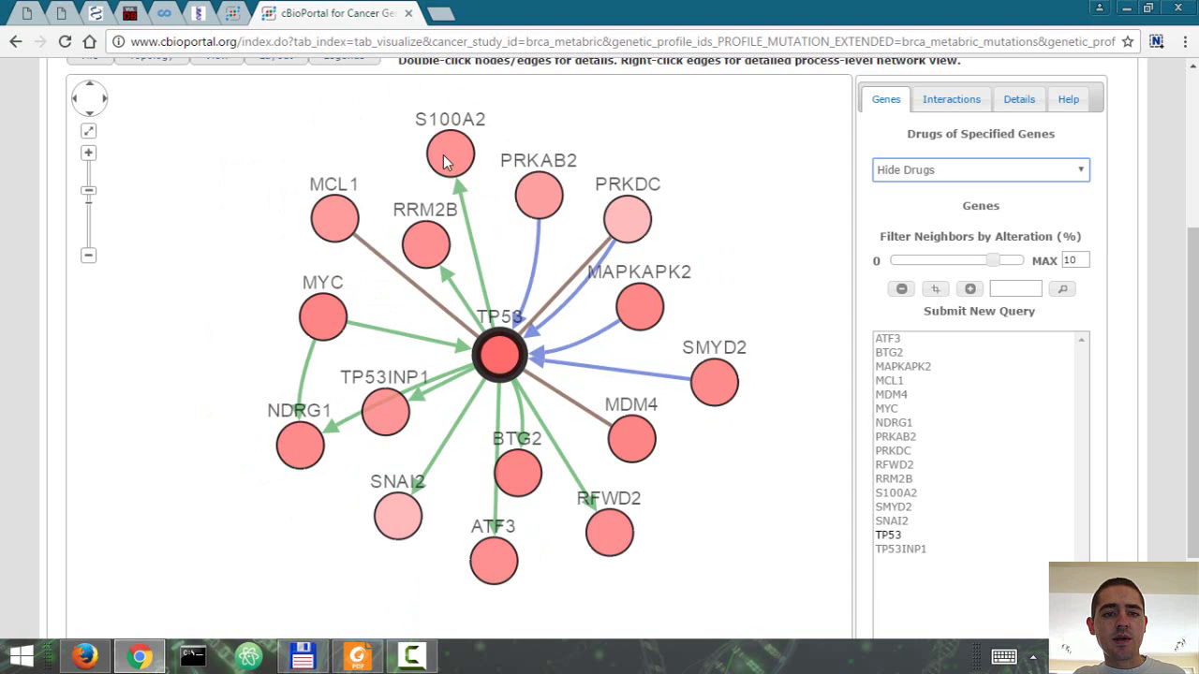
mouse_move(421, 242)
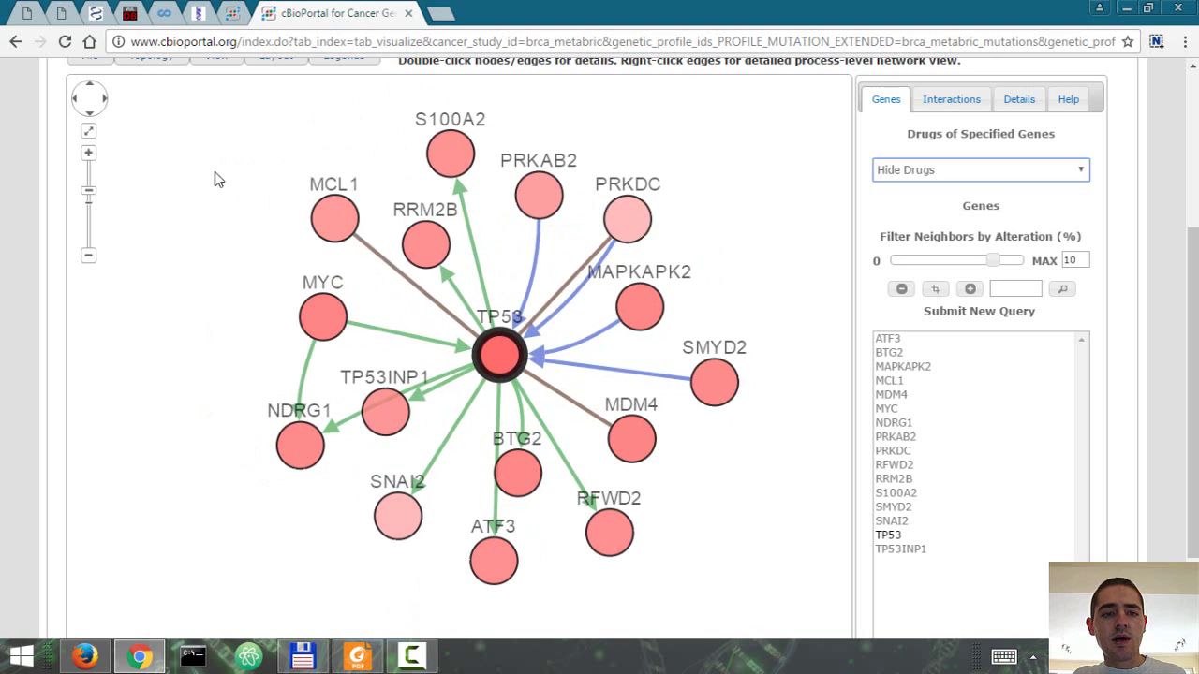
mouse_move(482, 339)
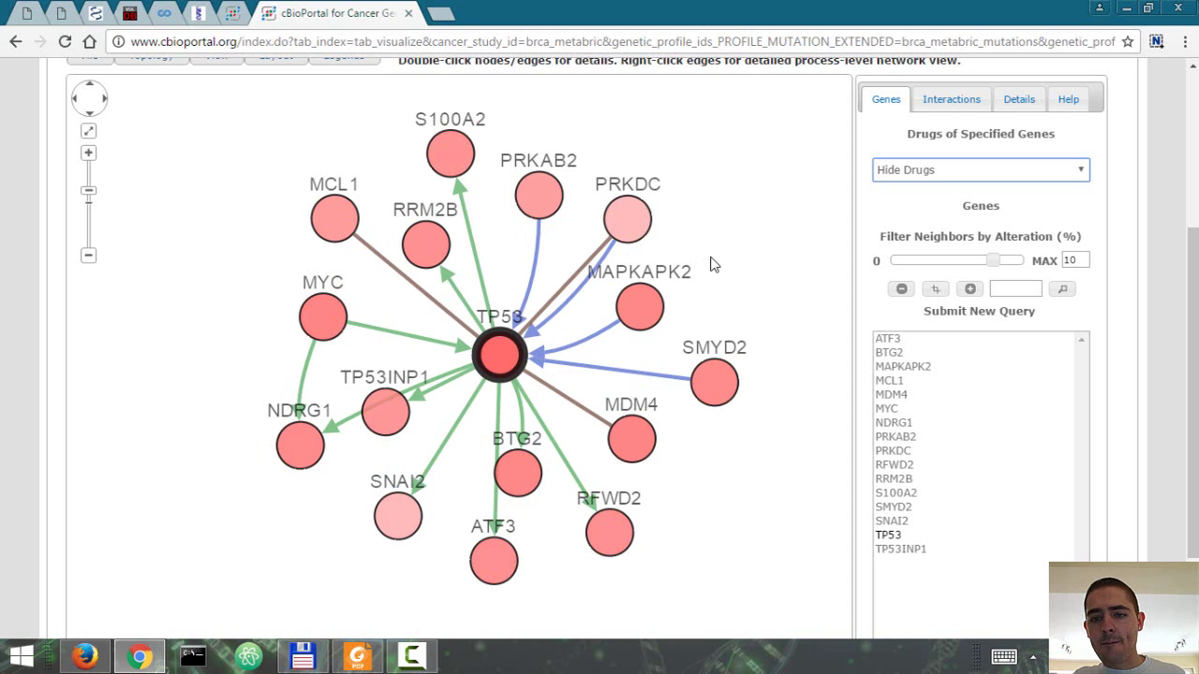
Highlight the ATF3 and TP53INP1 genes in the network
scroll(1084, 335, "down", 1)
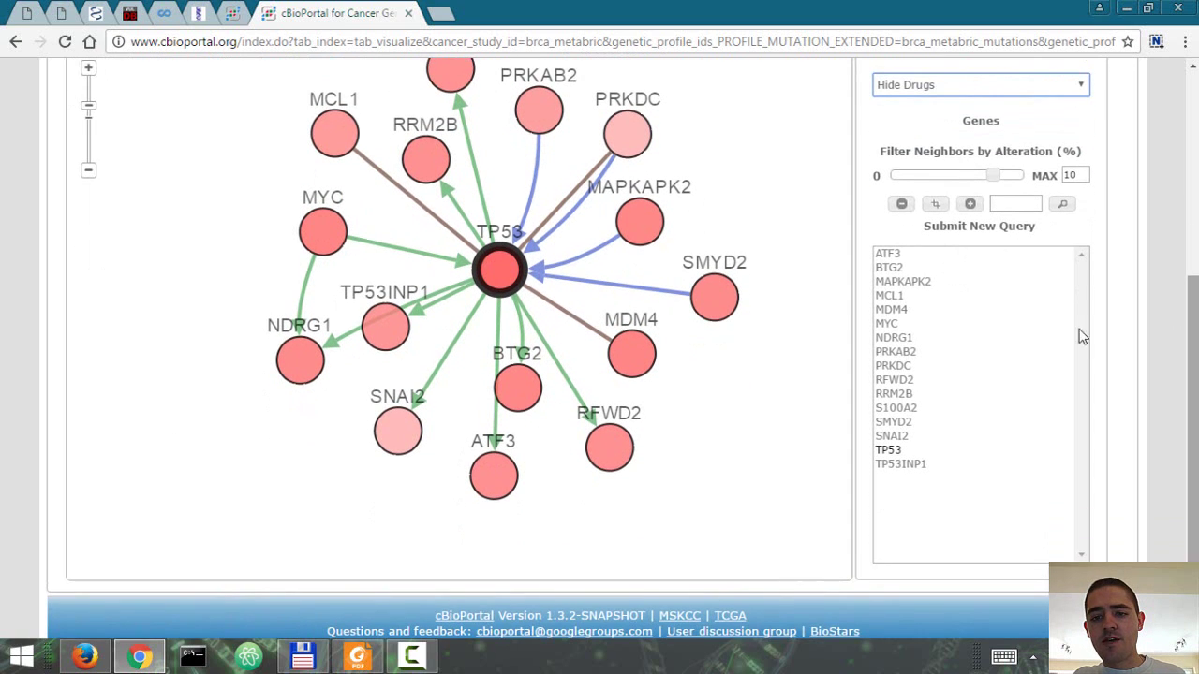
left_click(887, 257)
left_click(928, 465)
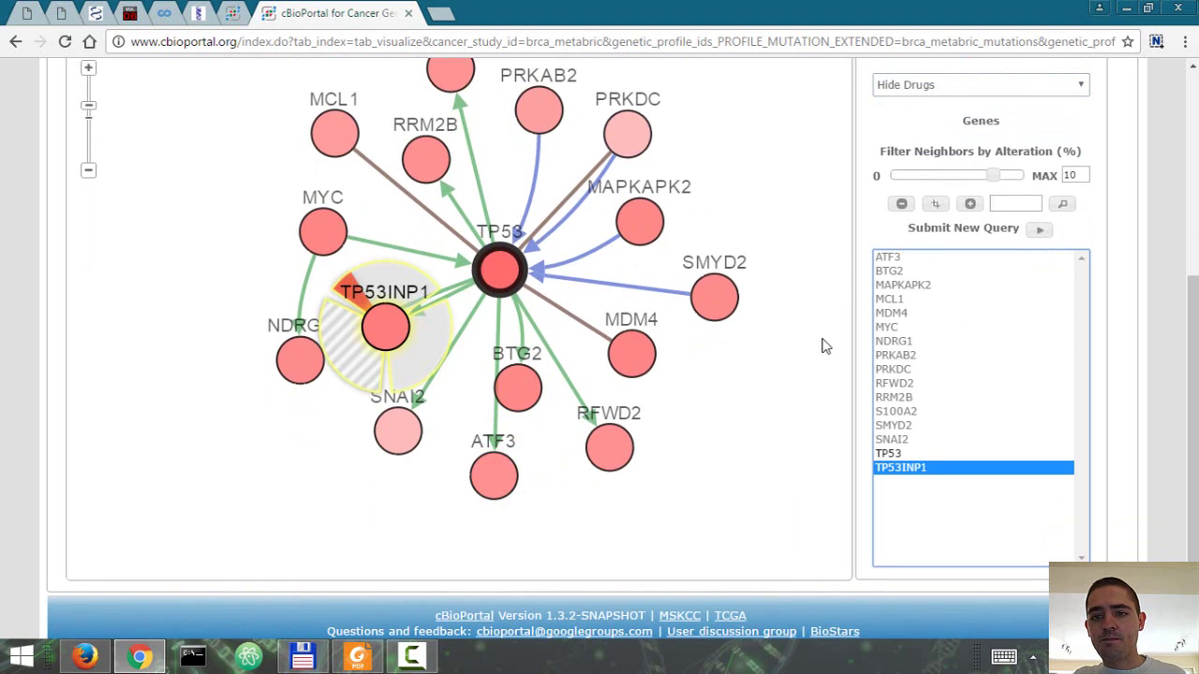
Raise the neighbour alteration maximum to 15, dropping PRKDC and SNAI2
scroll(825, 347, "up", 2)
scroll(786, 298, "down", 2)
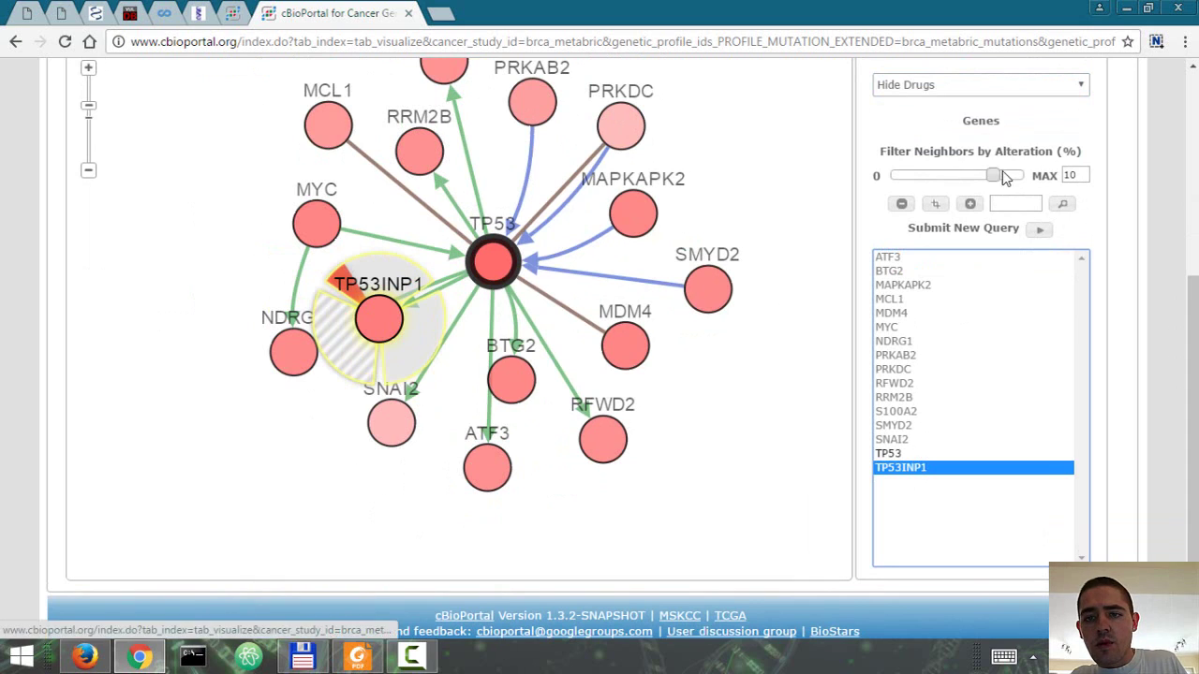
double_click(1066, 174)
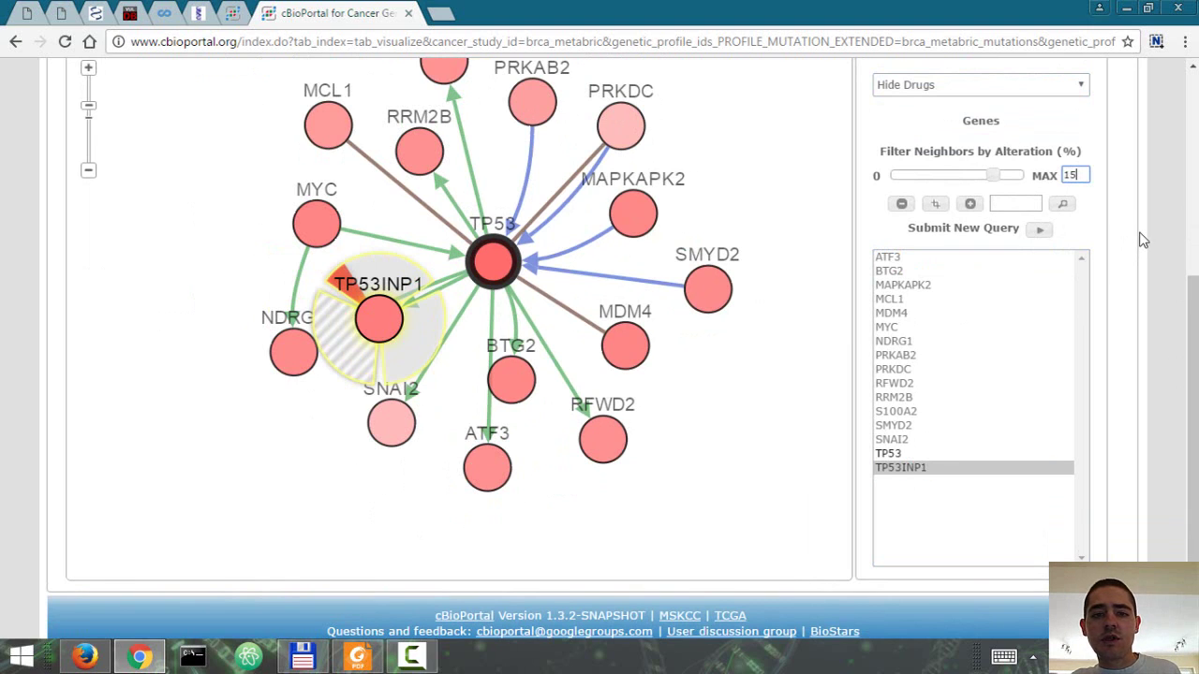
key("Return")
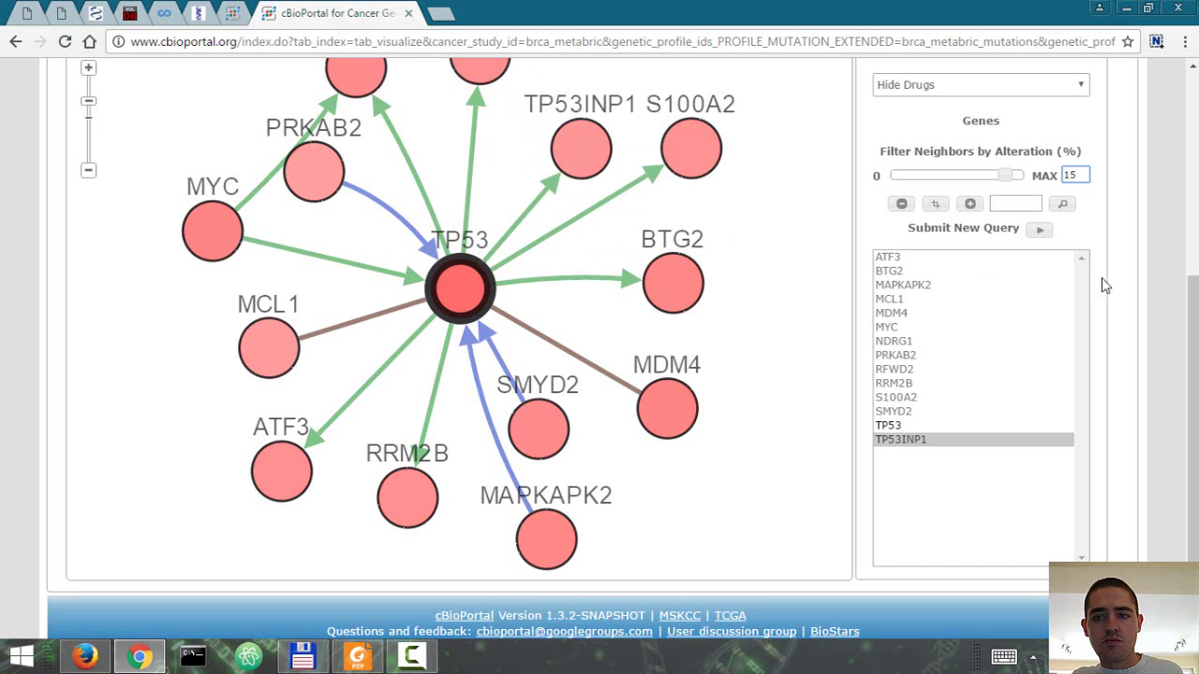
scroll(1197, 354, "up", 2)
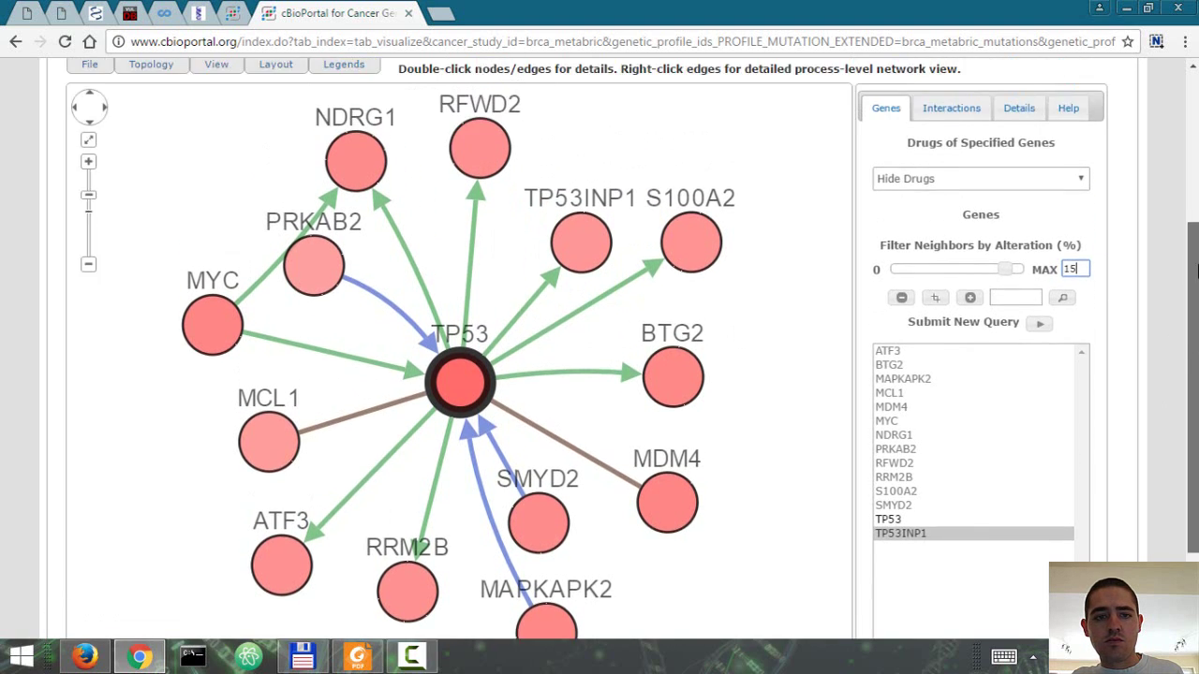
scroll(1193, 354, "down", 1)
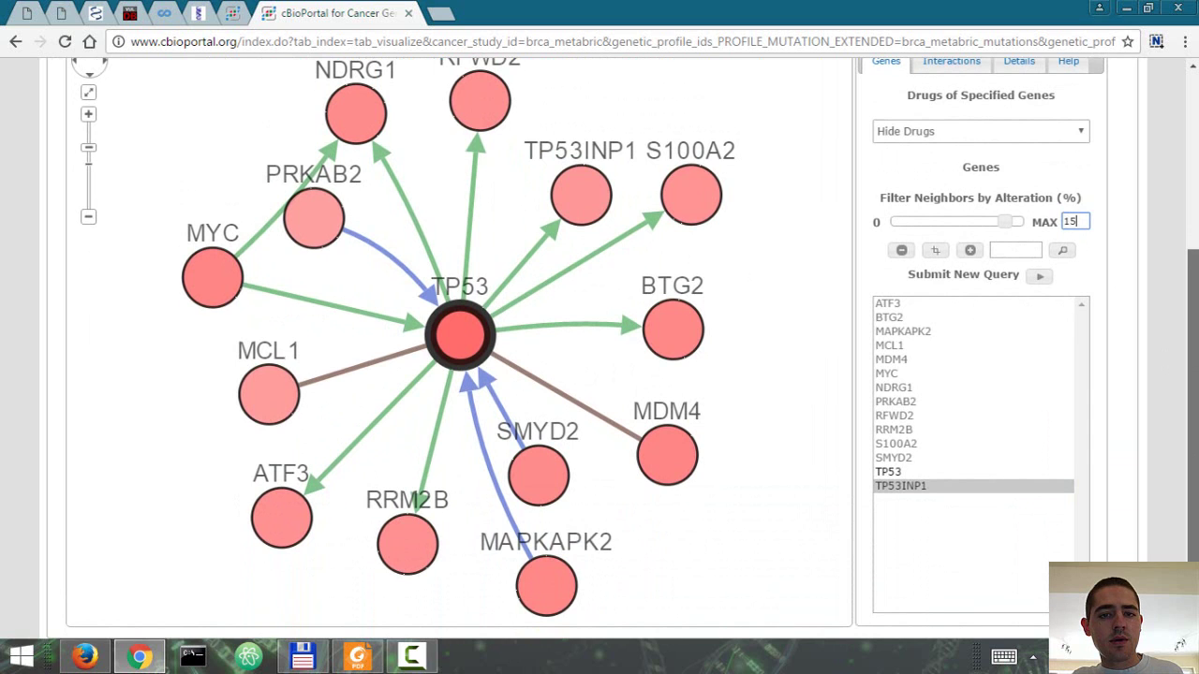
scroll(1192, 354, "up", 2)
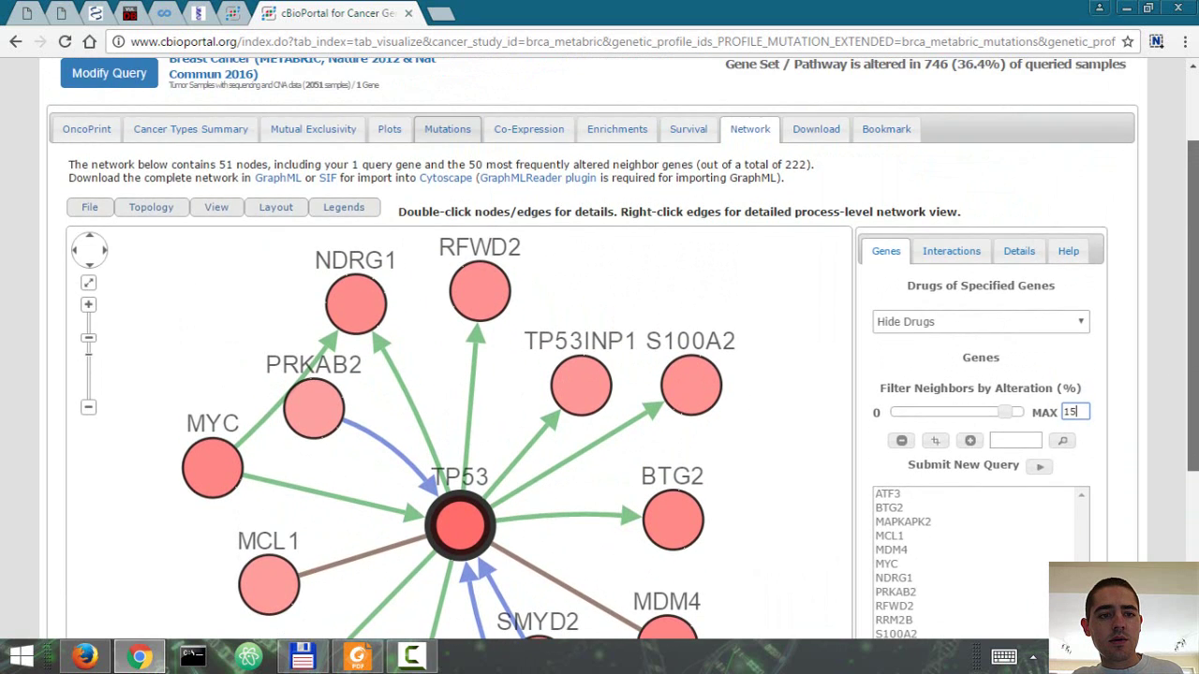
scroll(622, 350, "down", 1)
scroll(1197, 218, "up", 1)
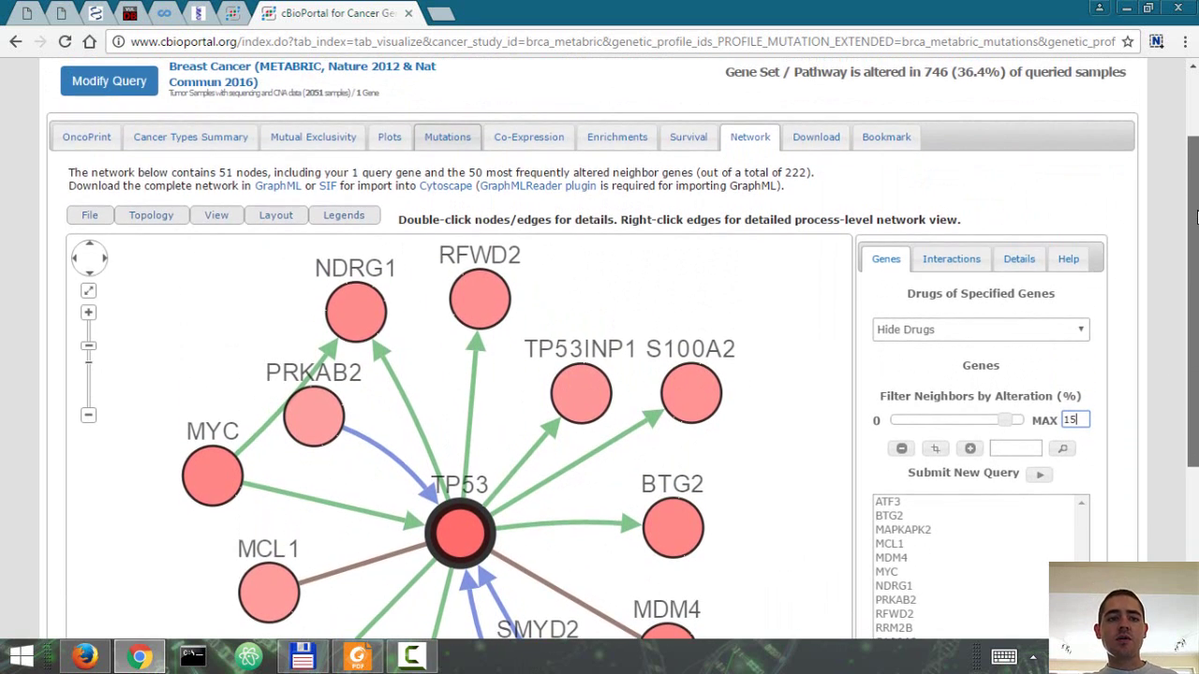
scroll(1196, 217, "up", 2)
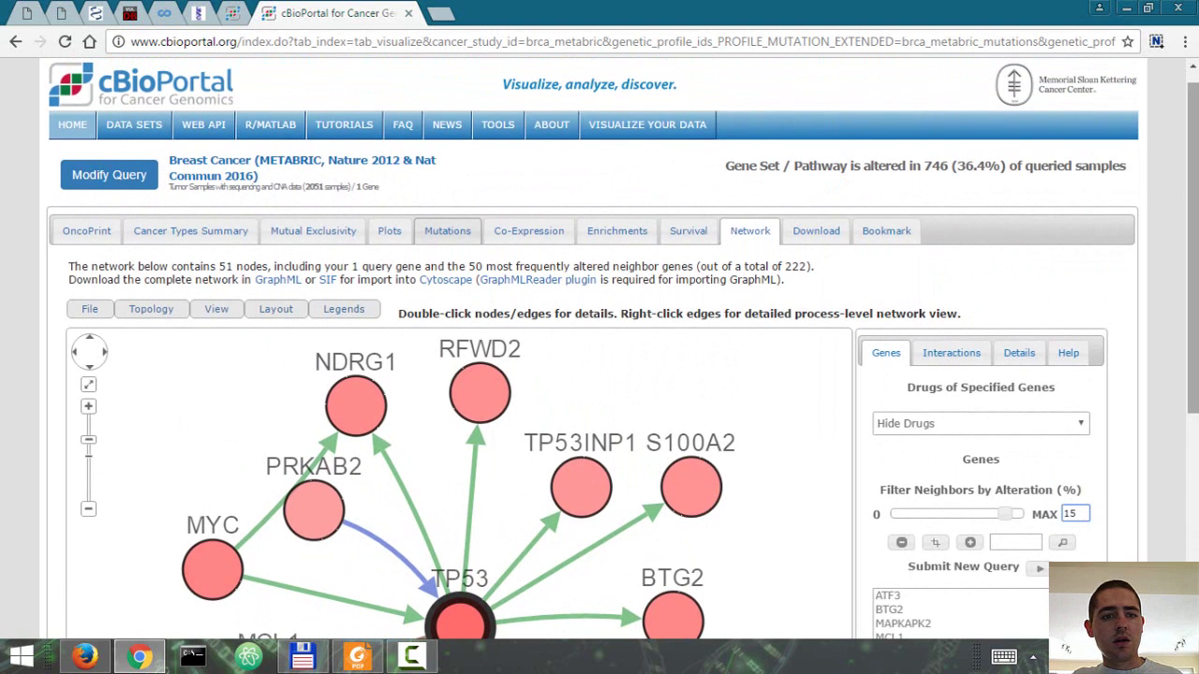
scroll(1193, 281, "down", 3)
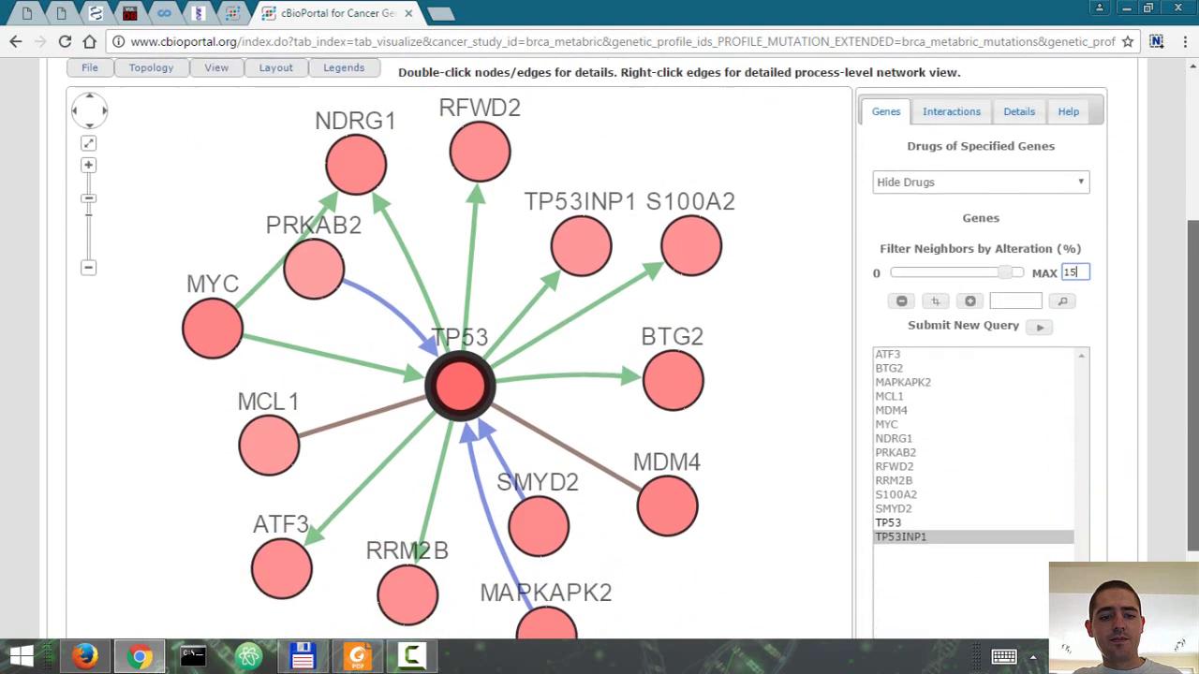
scroll(600, 347, "up", 2)
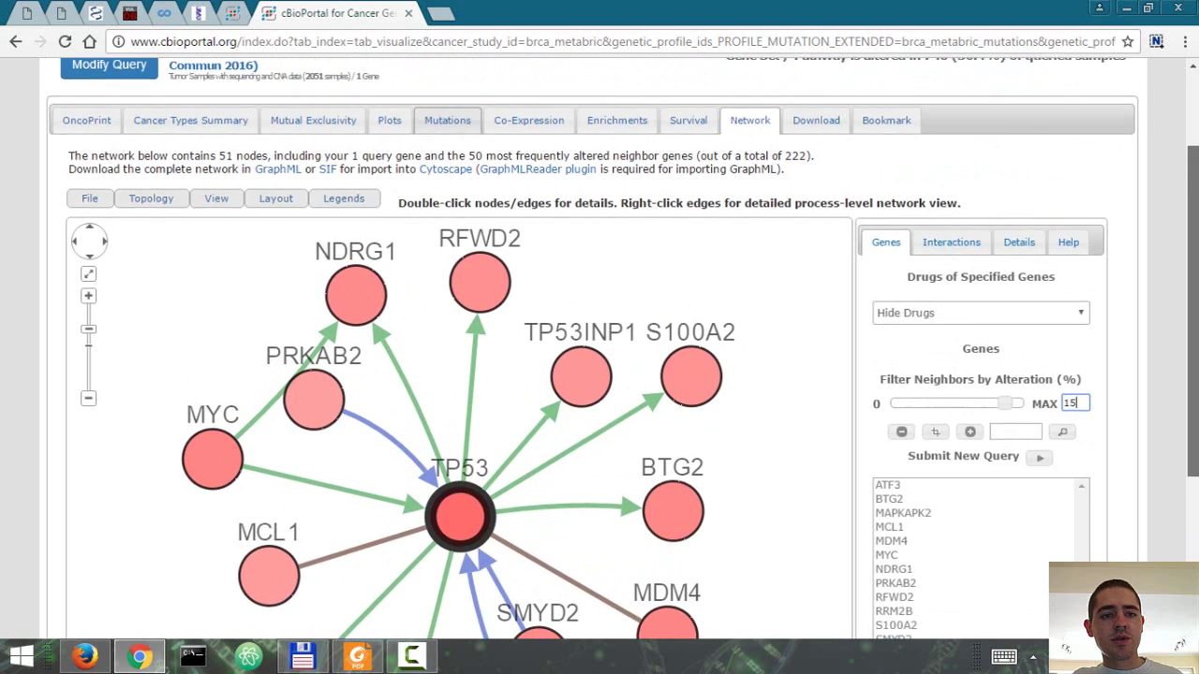
scroll(687, 462, "down", 1)
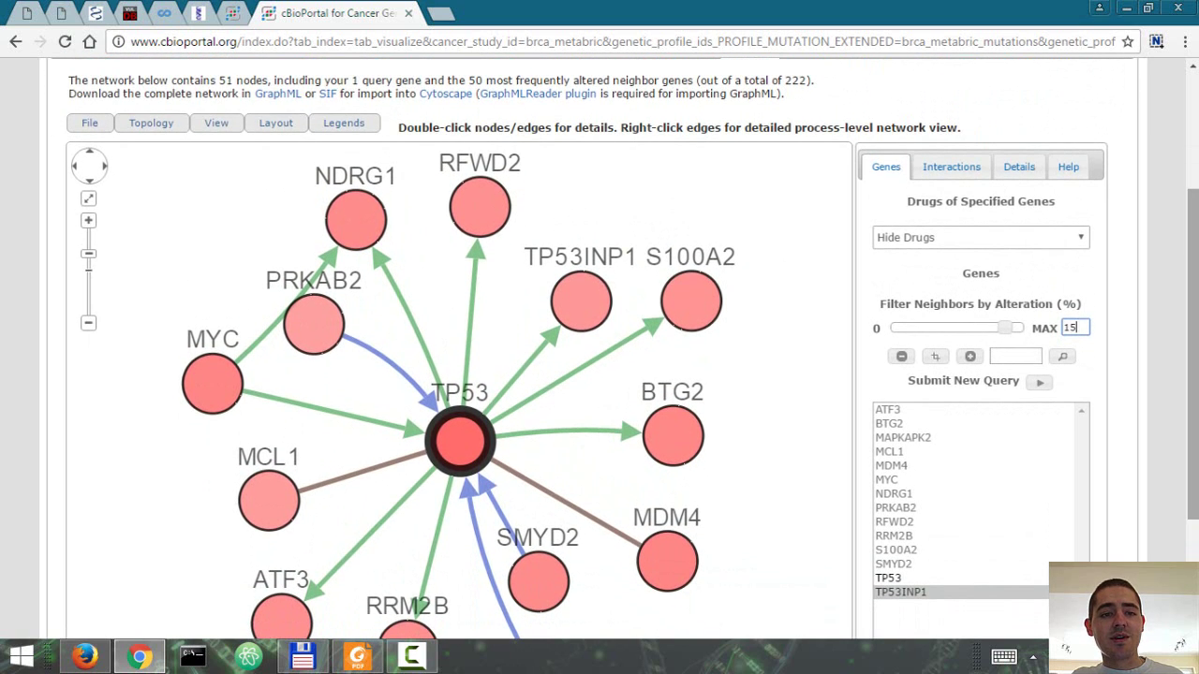
scroll(1196, 267, "up", 2)
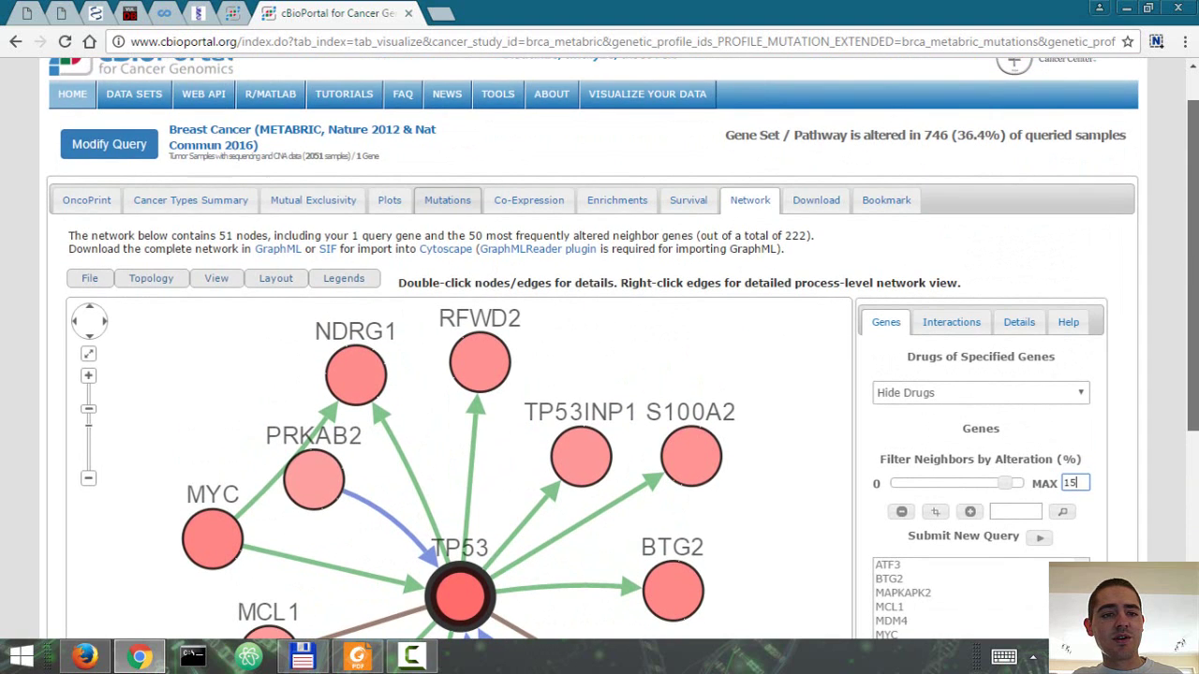
scroll(624, 350, "down", 3)
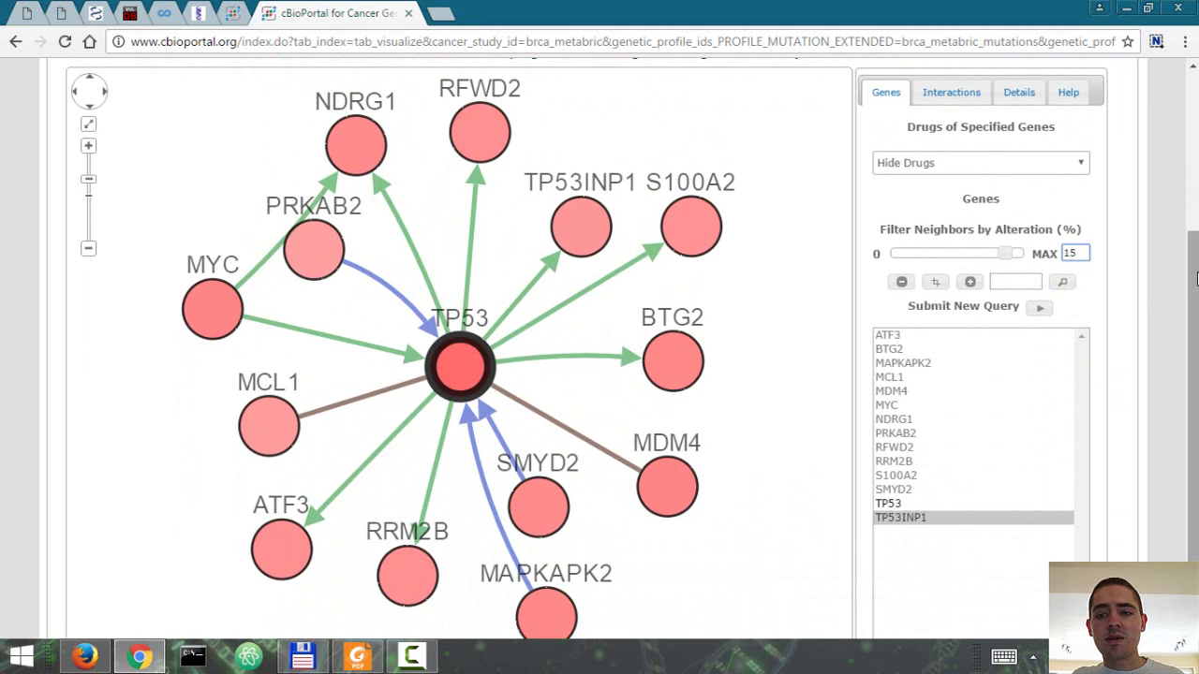
scroll(1196, 277, "up", 3)
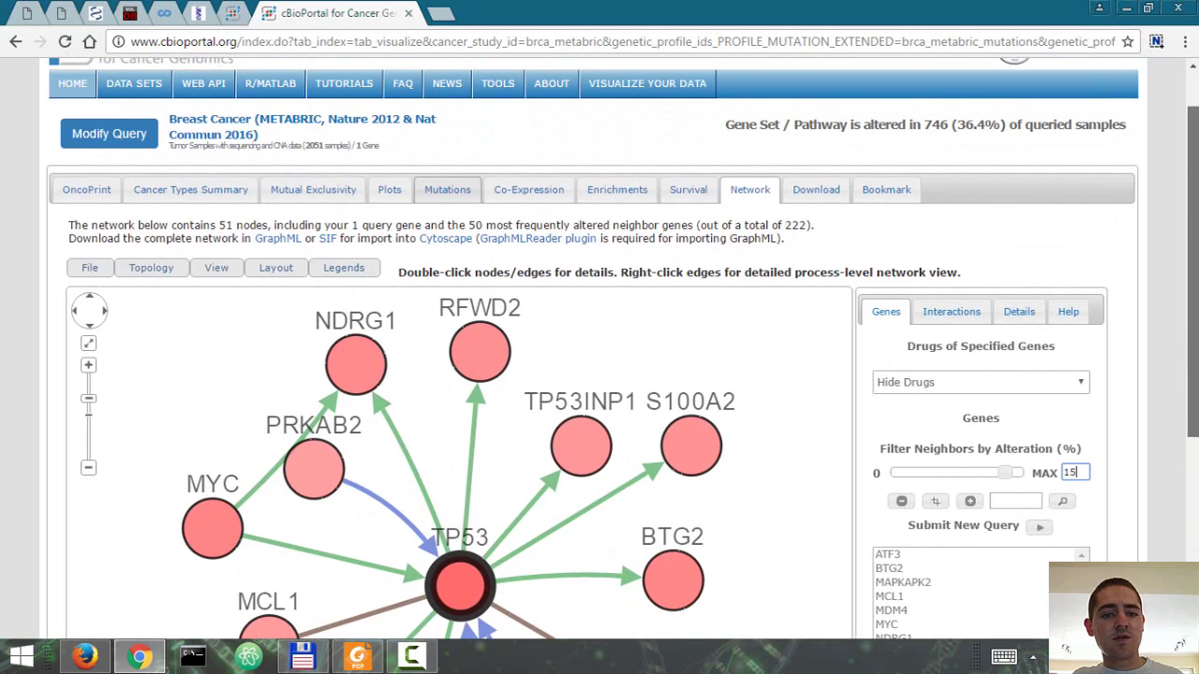